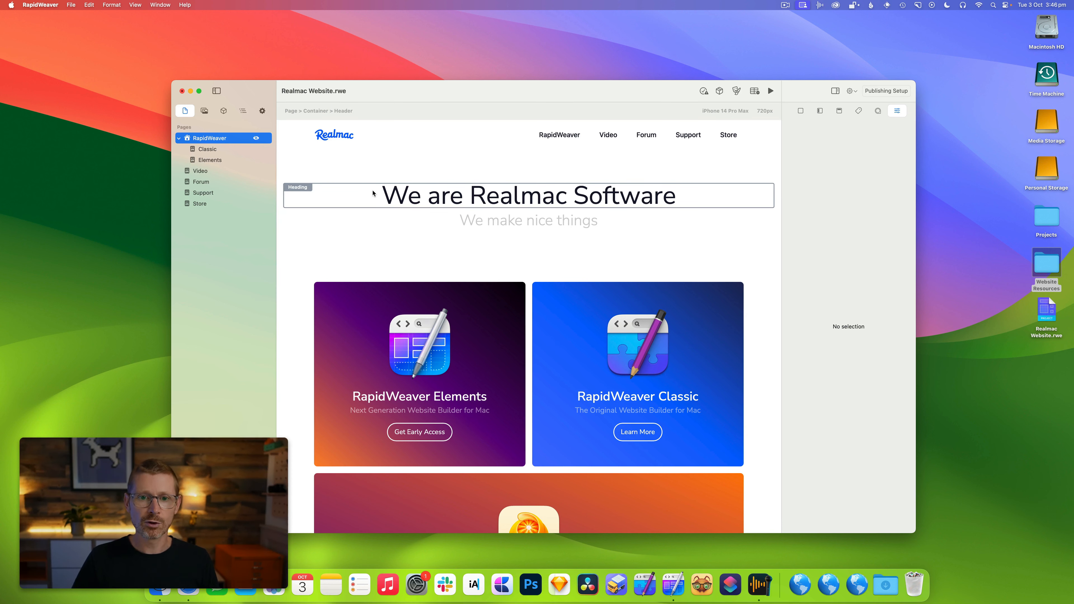
Open the Video page and switch the sidebar to the project's resources list.
{"action": "left_click", "coordinate": [208, 175]}
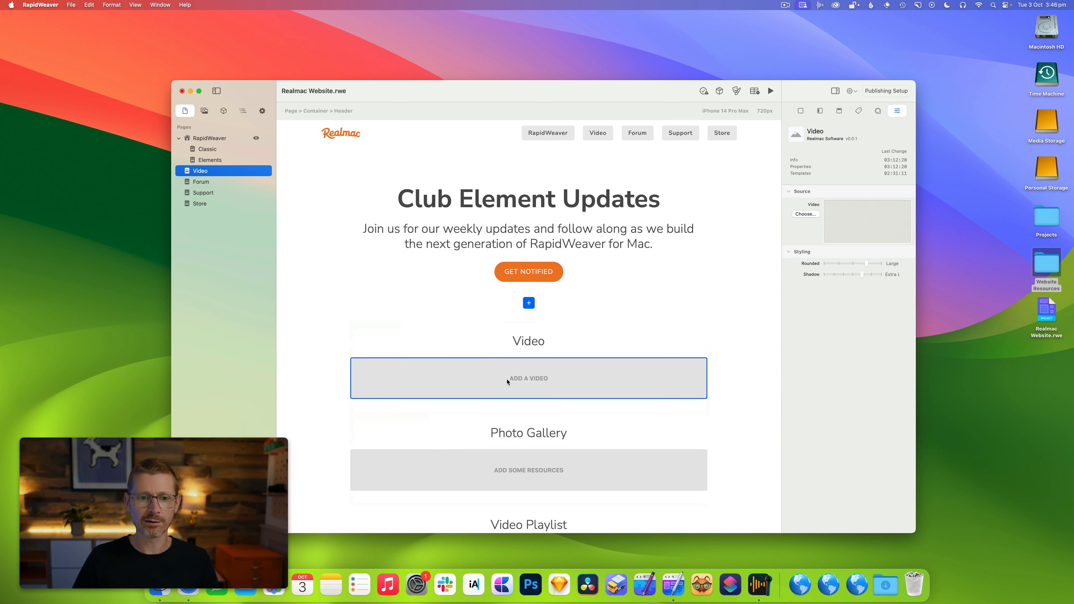
{"action": "left_click", "coordinate": [204, 111]}
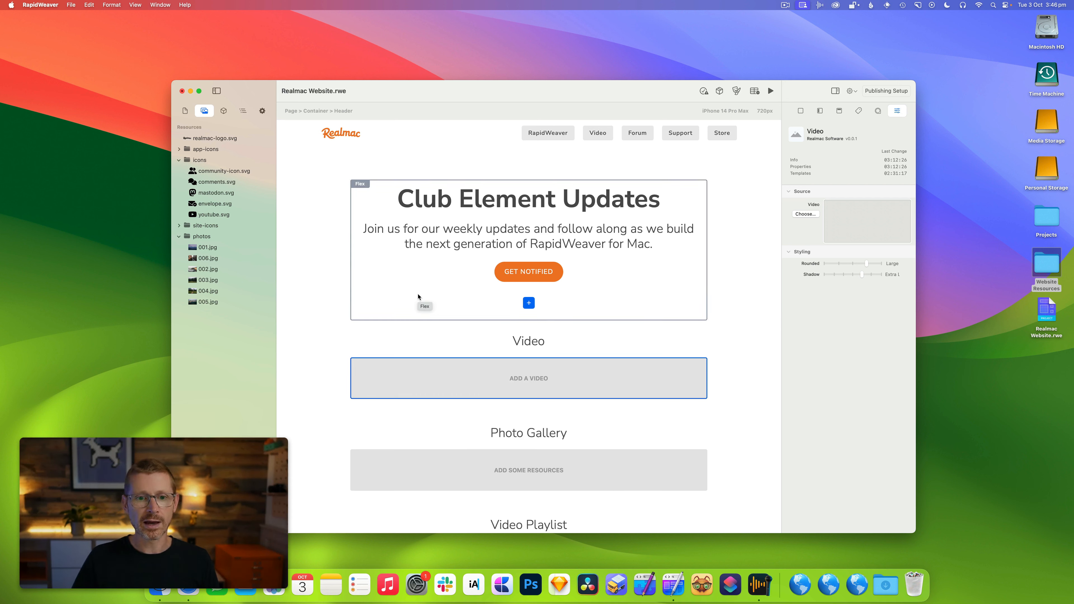
Import the Video folder from the Website Resources folder into the project resources, then close the Finder window.
{"action": "double_click", "coordinate": [1052, 268]}
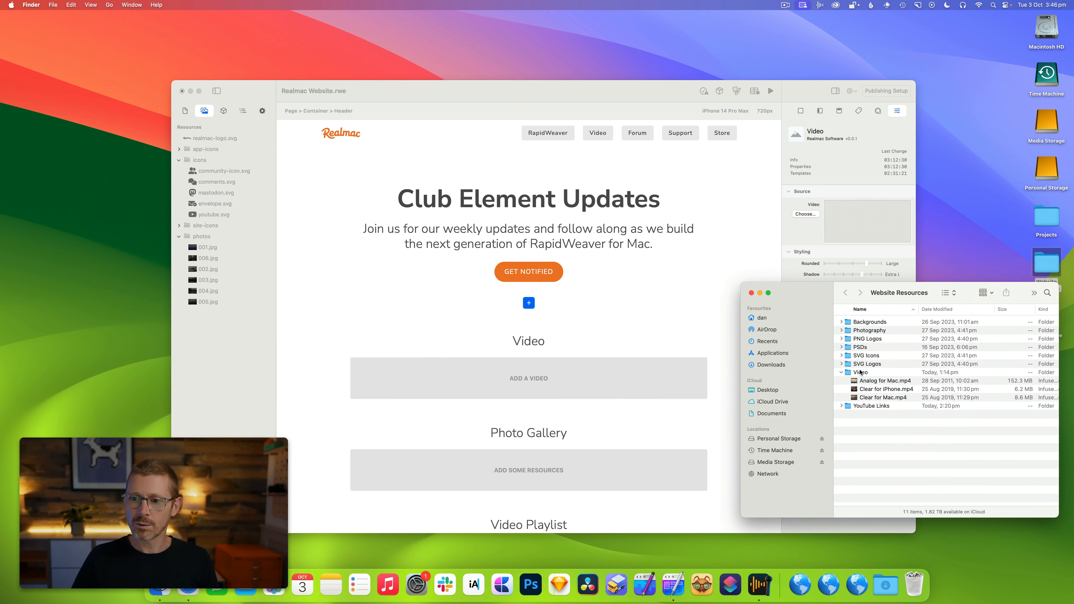
{"action": "left_click_drag", "start_coordinate": [860, 372], "coordinate": [203, 128]}
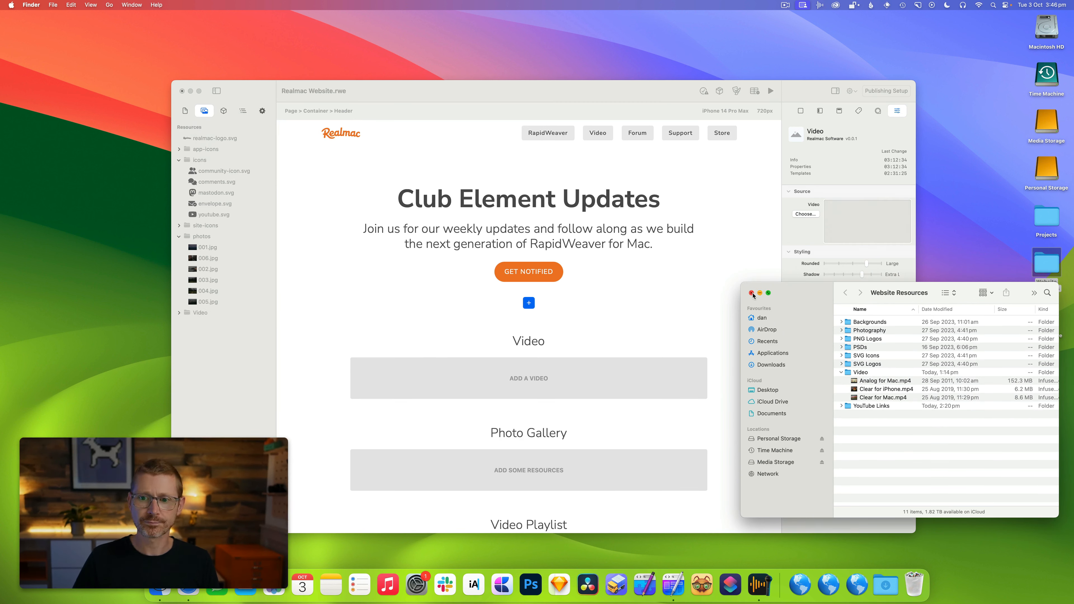
{"action": "left_click", "coordinate": [751, 293]}
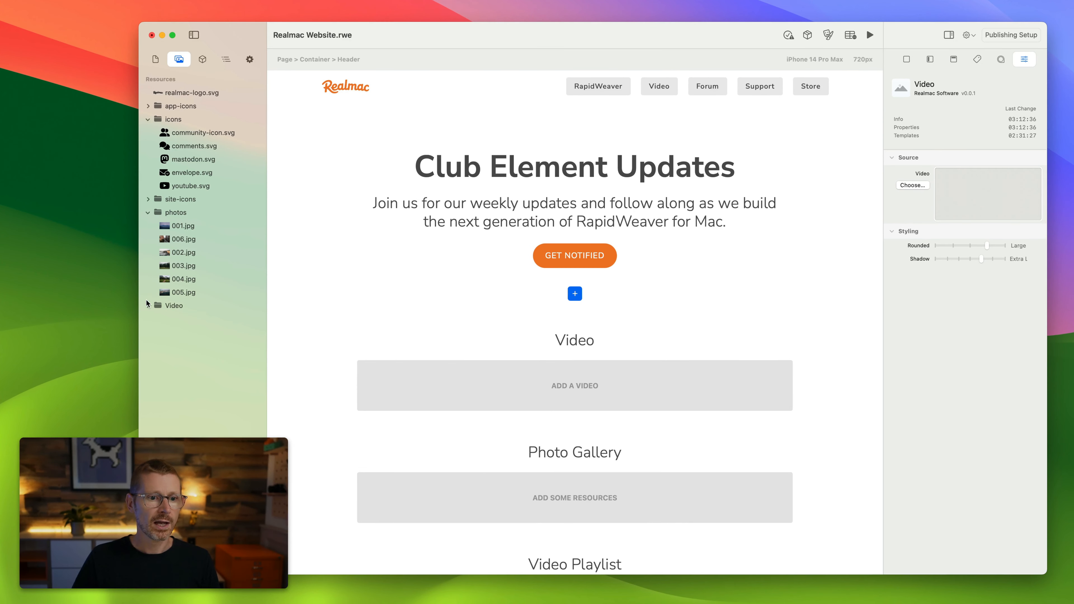
Set the Video element's source to the Clear for iPhone.mp4 resource from the Video folder.
{"action": "left_click", "coordinate": [148, 305]}
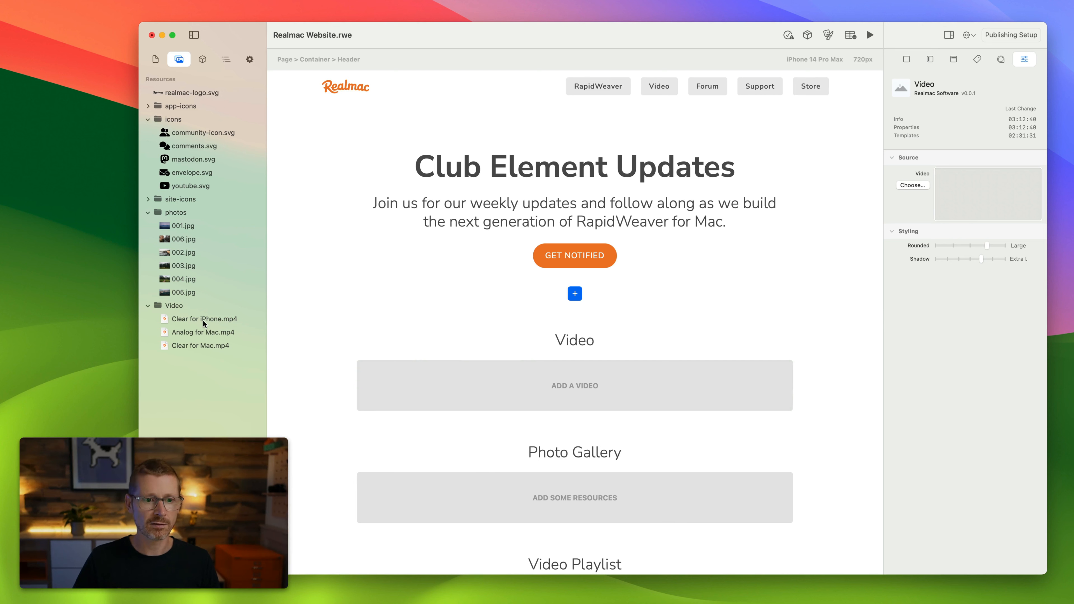
{"action": "left_click_drag", "start_coordinate": [204, 323], "coordinate": [510, 378]}
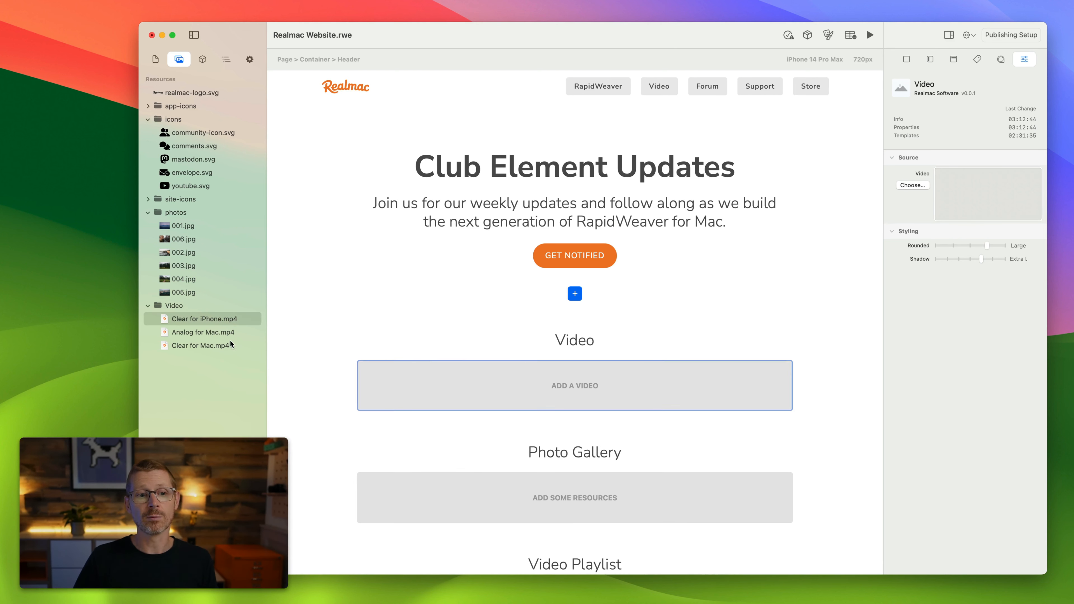
{"action": "left_click_drag", "start_coordinate": [212, 319], "coordinate": [986, 197]}
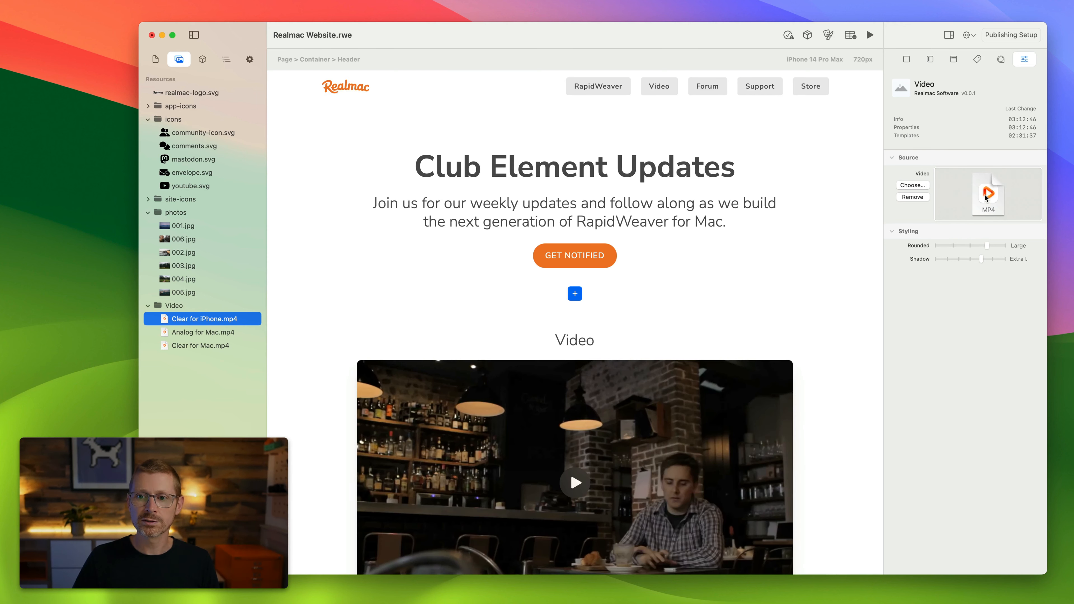
Preview the page and play the embedded video, then leave preview mode.
{"action": "scroll", "coordinate": [704, 313], "scroll_direction": "down", "scroll_amount": 4}
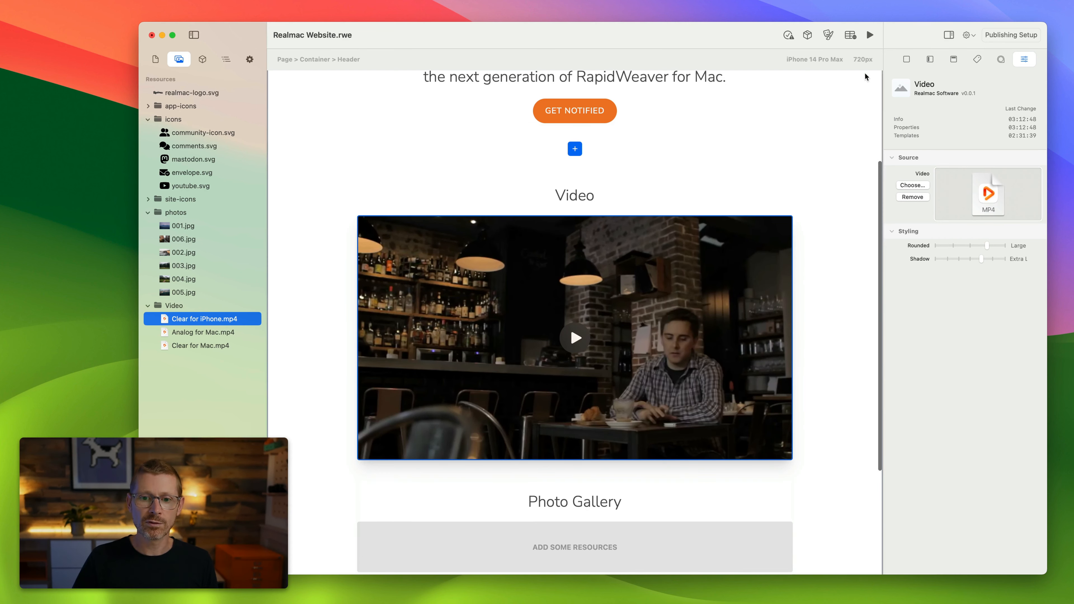
{"action": "left_click", "coordinate": [870, 35]}
{"action": "scroll", "coordinate": [647, 317], "scroll_direction": "down", "scroll_amount": 1}
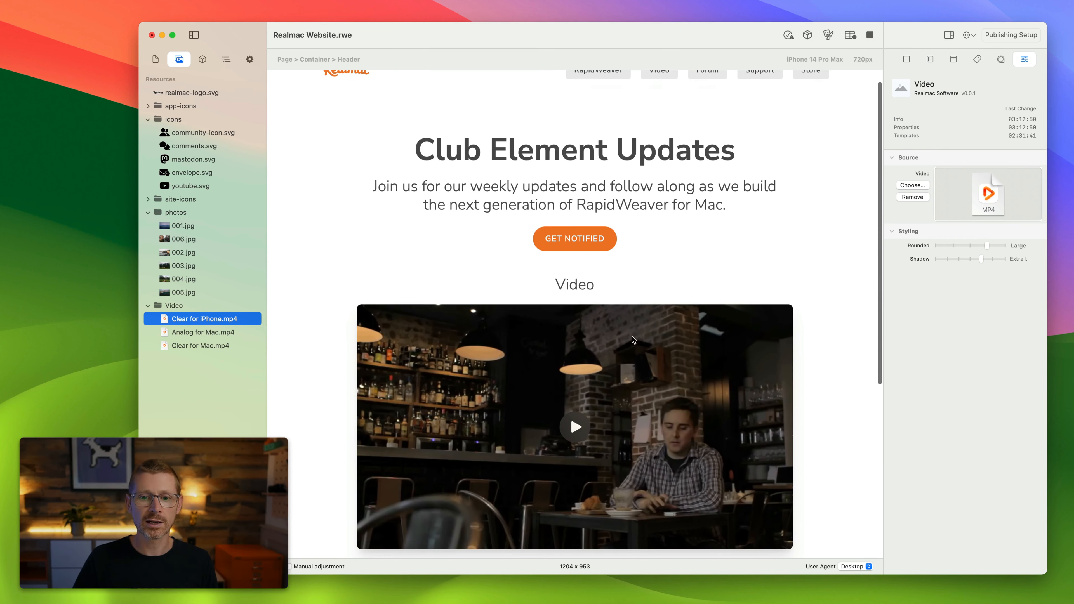
{"action": "left_click", "coordinate": [608, 417]}
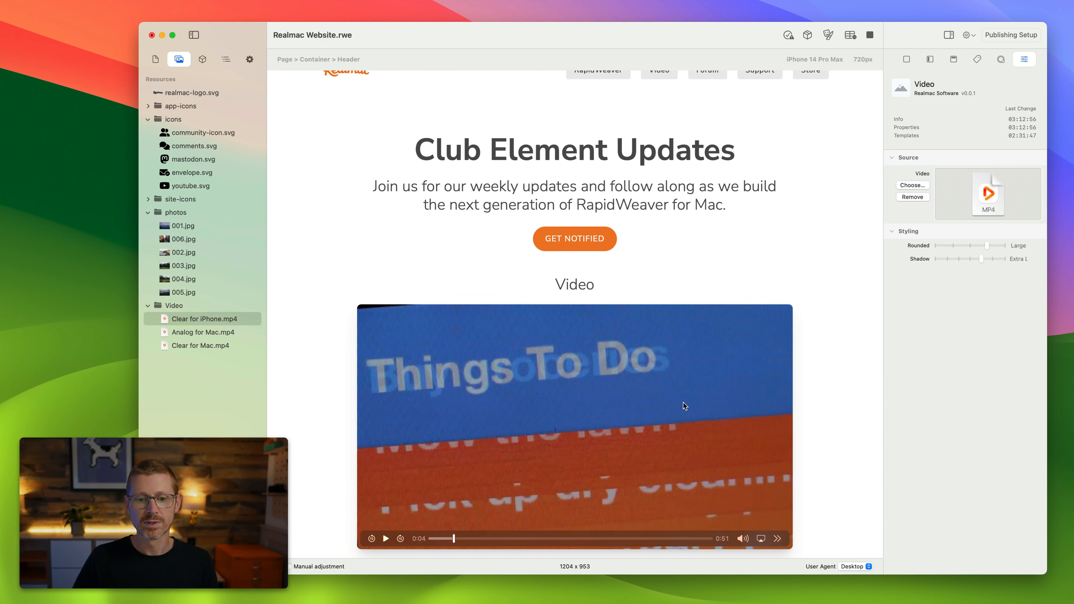
{"action": "scroll", "coordinate": [704, 286], "scroll_direction": "up", "scroll_amount": 1}
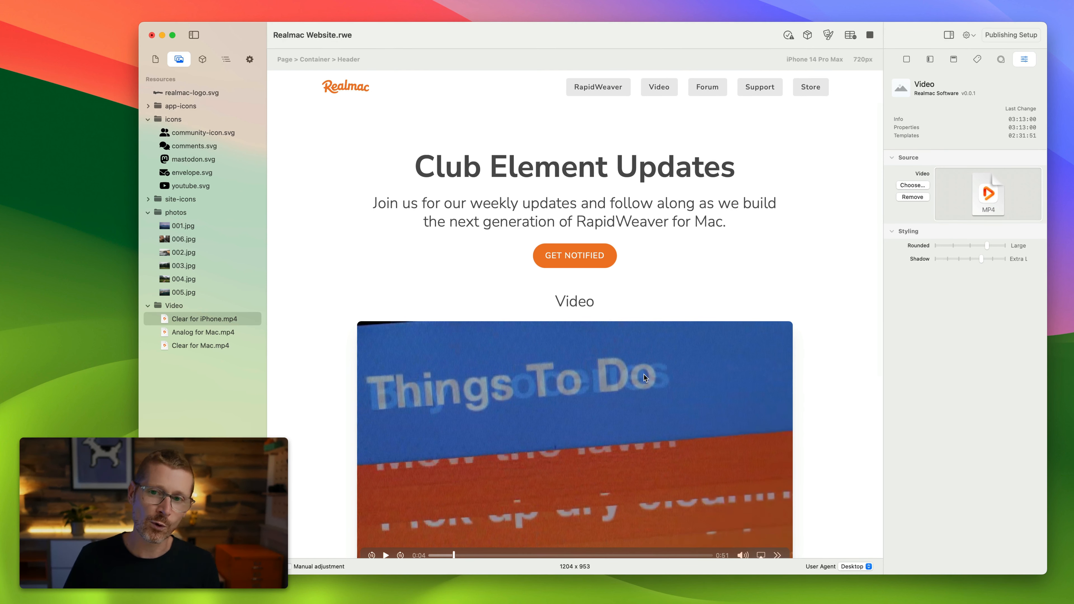
{"action": "left_click", "coordinate": [868, 34]}
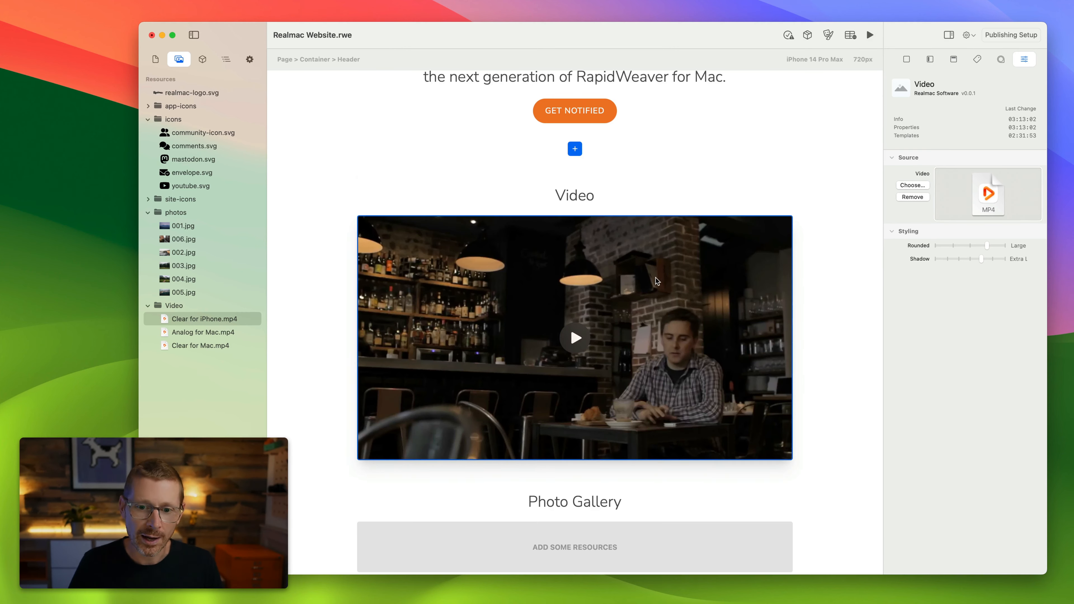
{"action": "scroll", "coordinate": [655, 278], "scroll_direction": "up", "scroll_amount": 5}
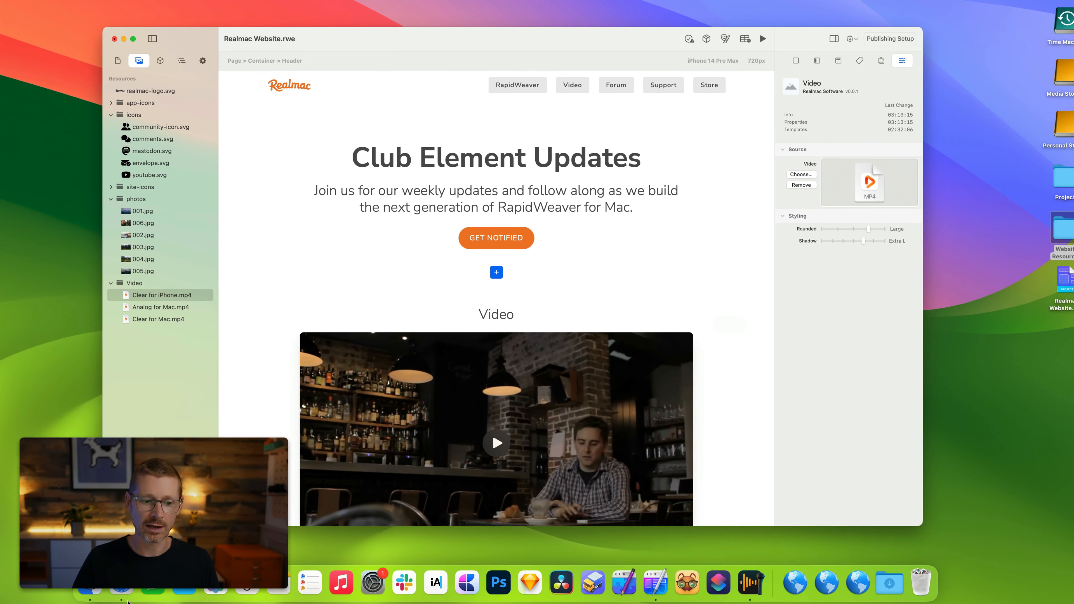
Switch to Safari and add the YouTube video "An Undeniable Photo Accessory EVERY Pro Needs" to the project resources.
{"action": "left_click", "coordinate": [121, 585]}
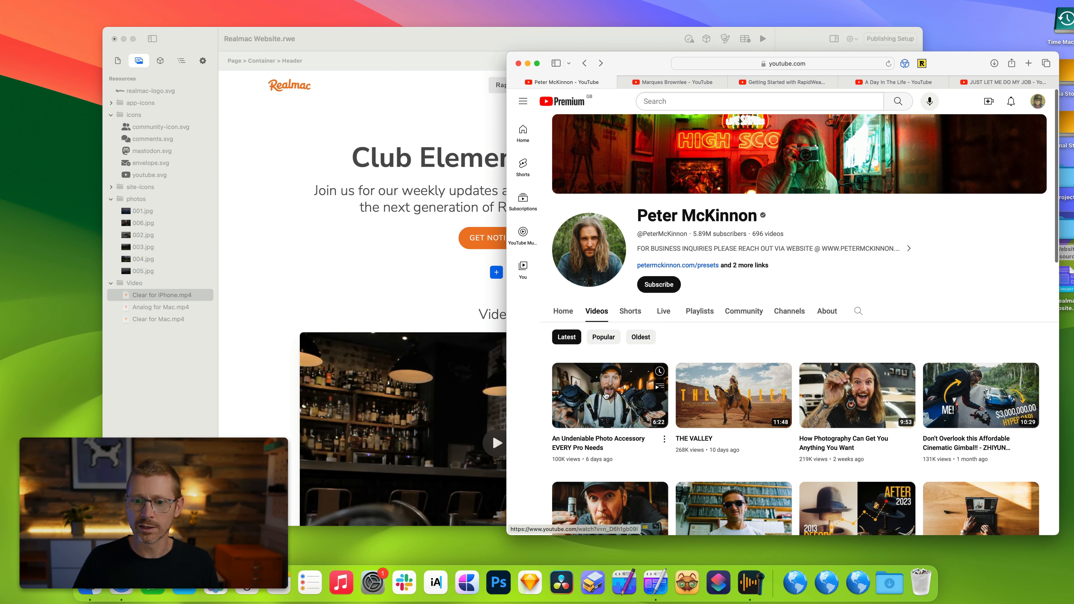
{"action": "left_click_drag", "start_coordinate": [606, 395], "coordinate": [148, 80]}
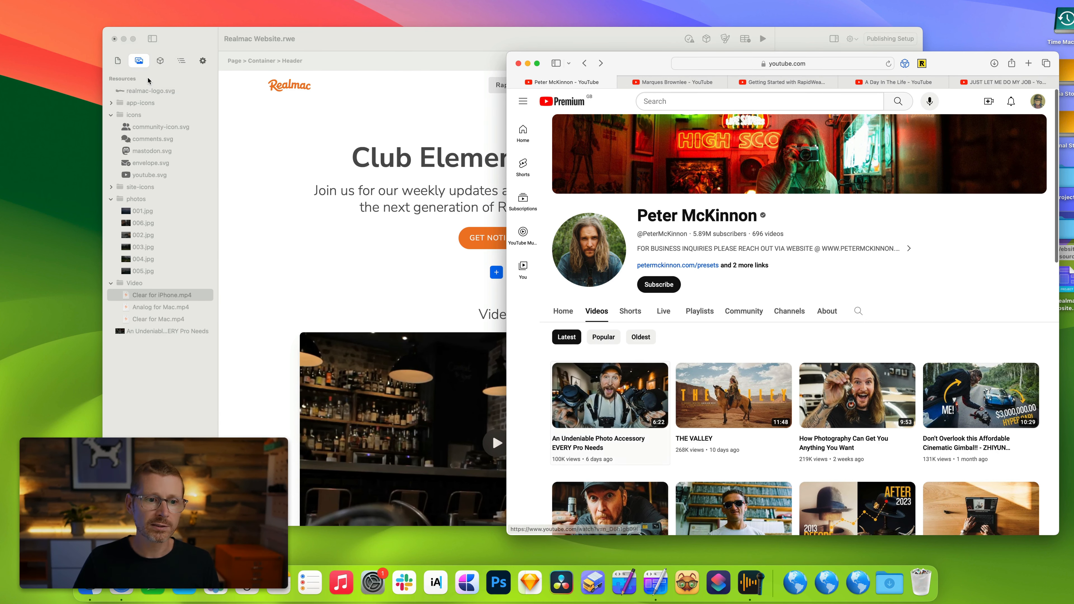
{"action": "left_click", "coordinate": [148, 80]}
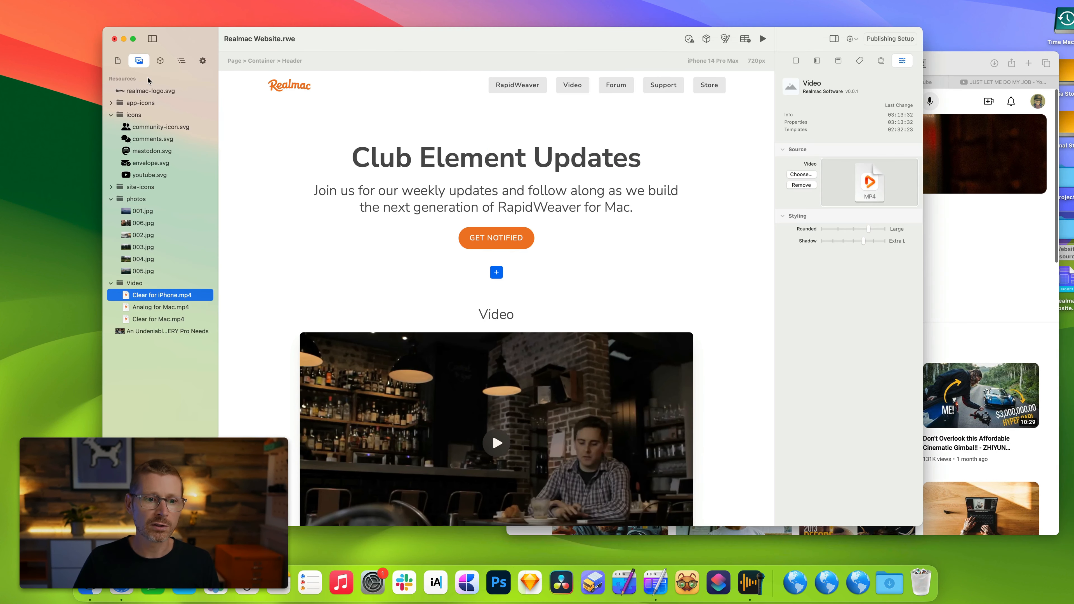
Show the info for the YouTube video resource and close it.
{"action": "left_click", "coordinate": [147, 331]}
{"action": "right_click", "coordinate": [147, 332]}
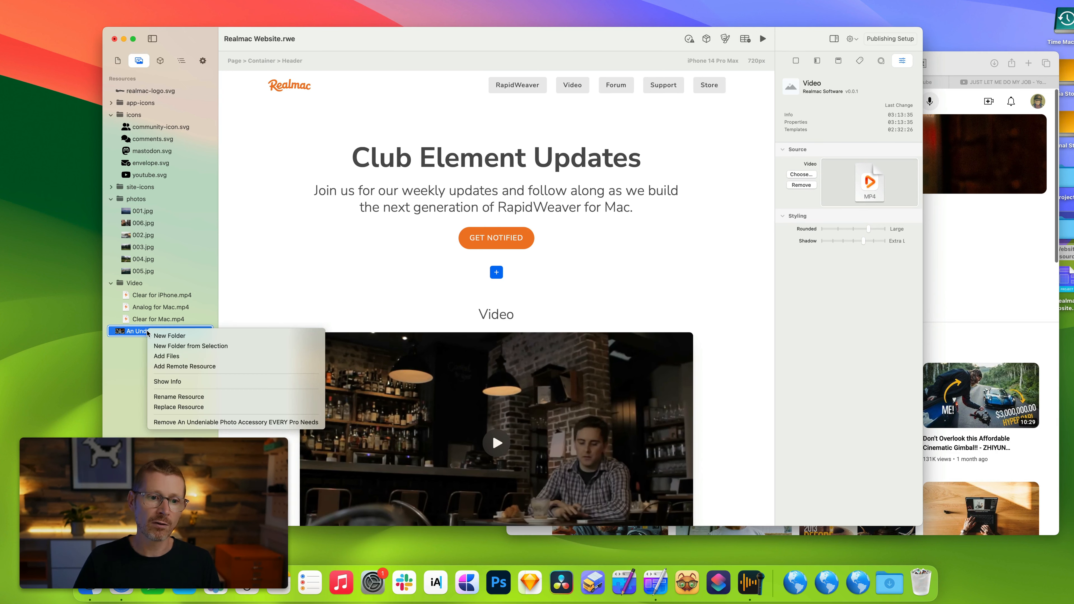
{"action": "left_click", "coordinate": [167, 381]}
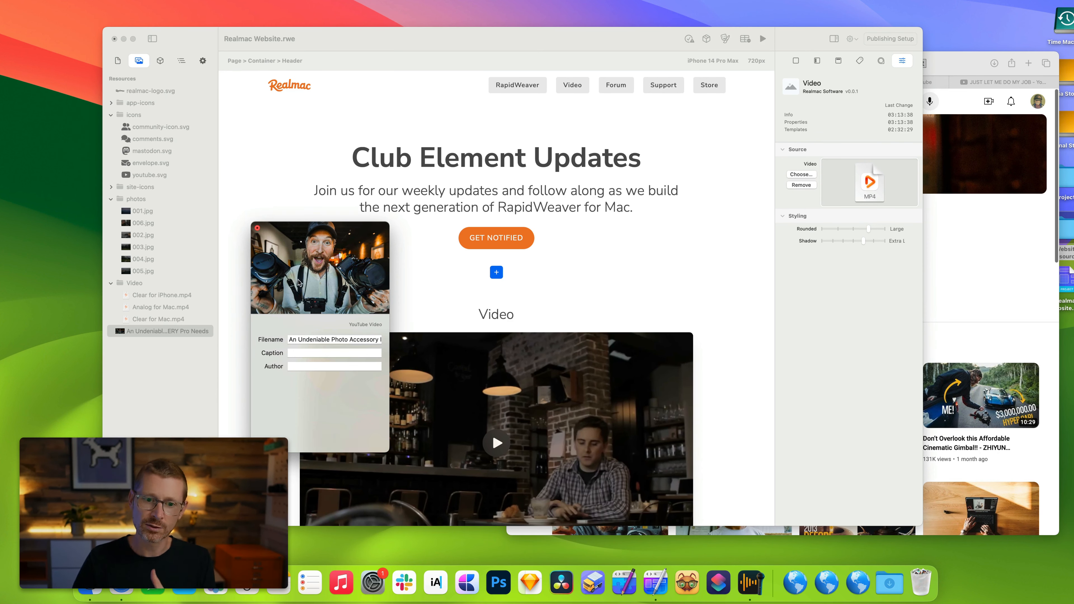
{"action": "left_click", "coordinate": [259, 230]}
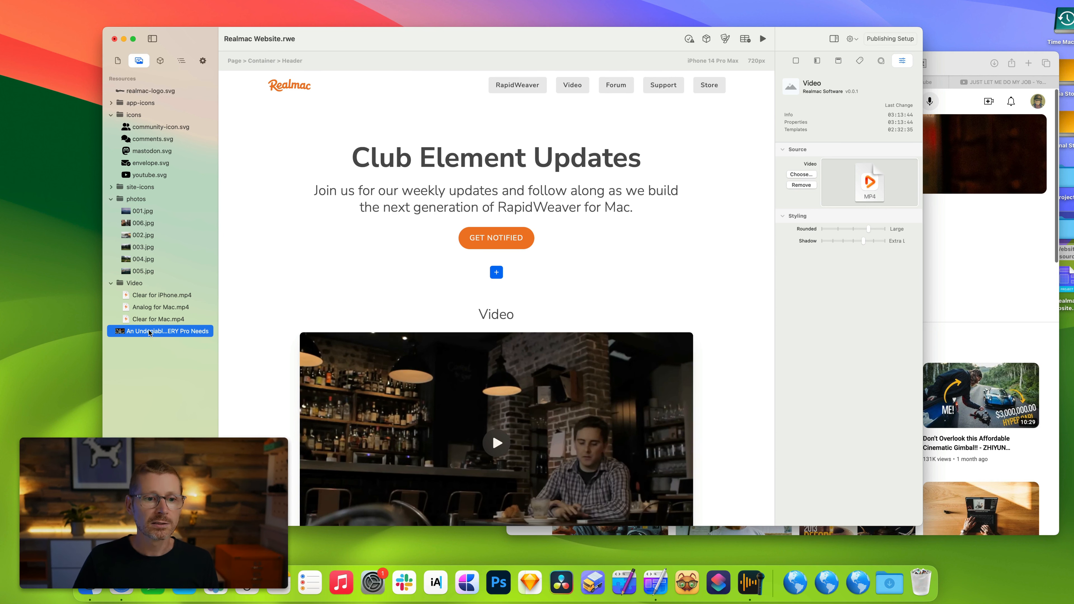
Set the Video element's source to the YouTube video resource.
{"action": "left_click_drag", "start_coordinate": [149, 333], "coordinate": [861, 207]}
{"action": "scroll", "coordinate": [703, 273], "scroll_direction": "down", "scroll_amount": 3}
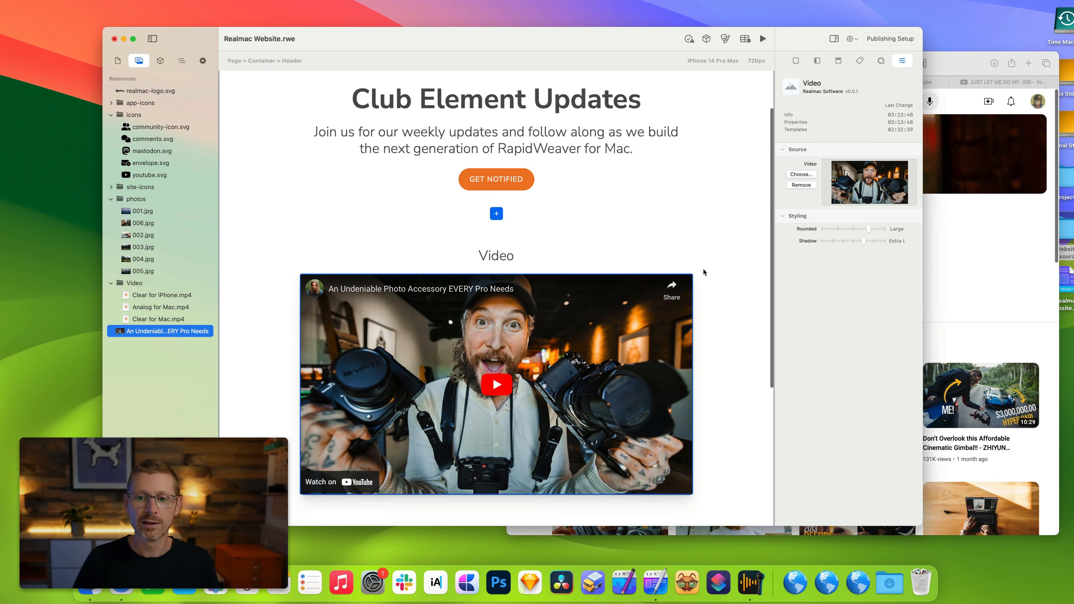
Preview the page with the YouTube video, then leave preview mode.
{"action": "left_click", "coordinate": [763, 39]}
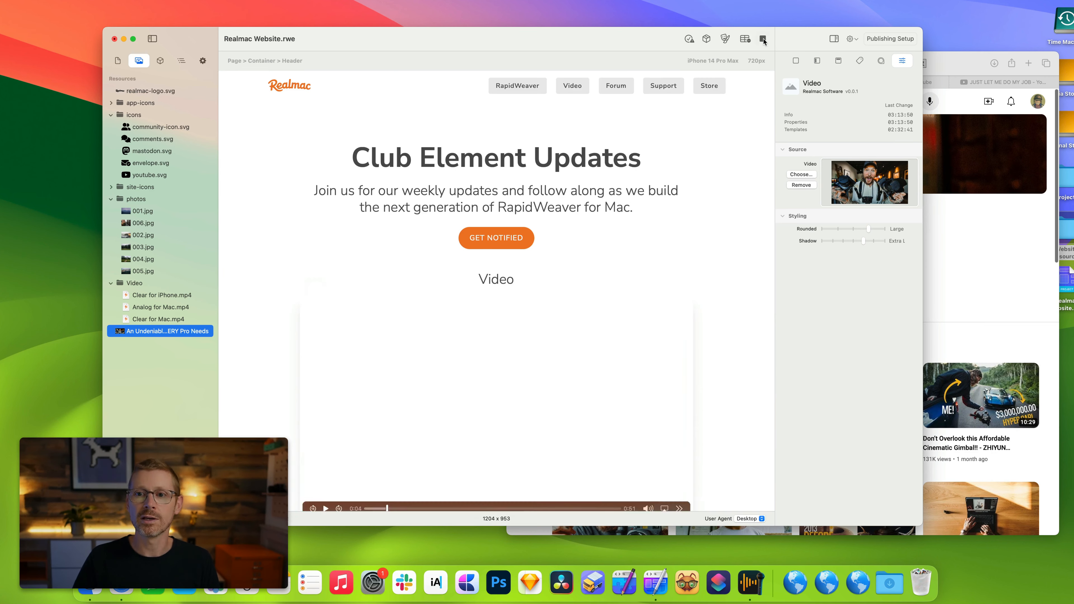
{"action": "scroll", "coordinate": [695, 242], "scroll_direction": "down", "scroll_amount": 3}
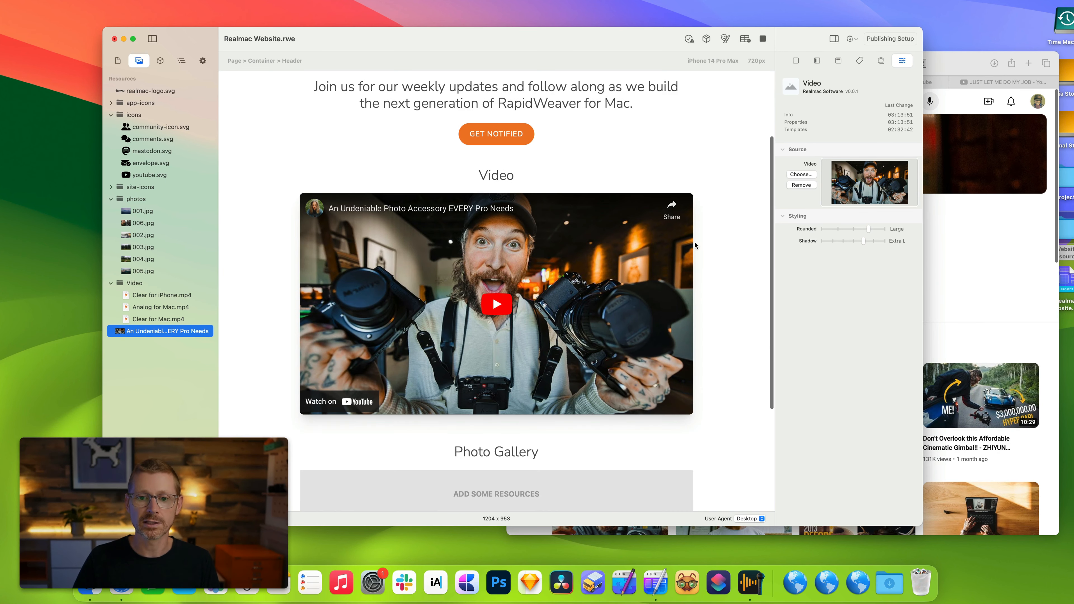
{"action": "left_click", "coordinate": [763, 39]}
{"action": "scroll", "coordinate": [427, 292], "scroll_direction": "up", "scroll_amount": 3}
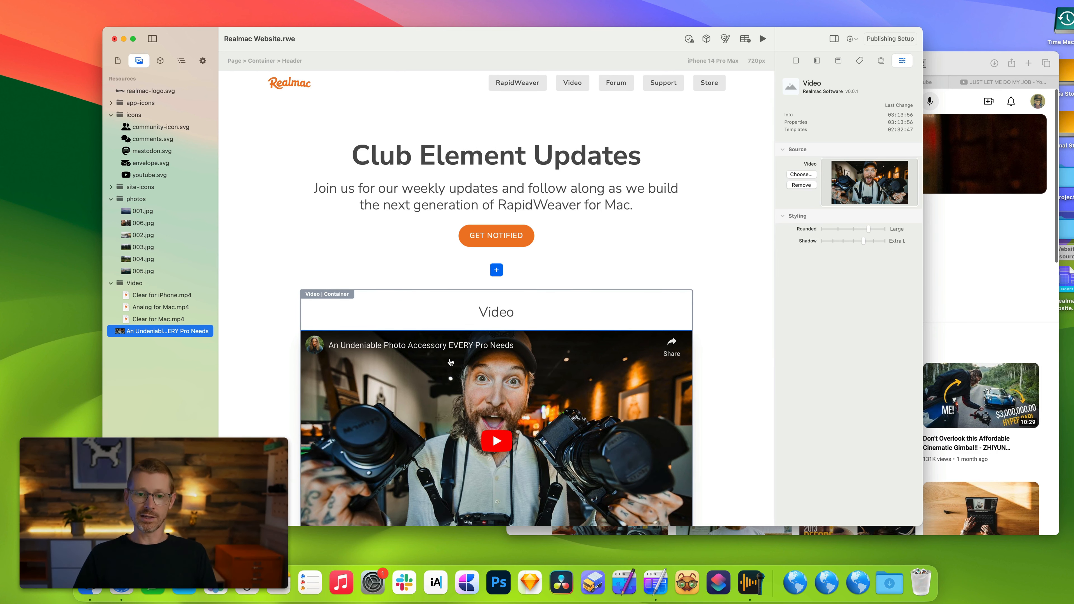
Select the Photo Gallery element and set its images to the photos folder.
{"action": "scroll", "coordinate": [451, 363], "scroll_direction": "down", "scroll_amount": 2}
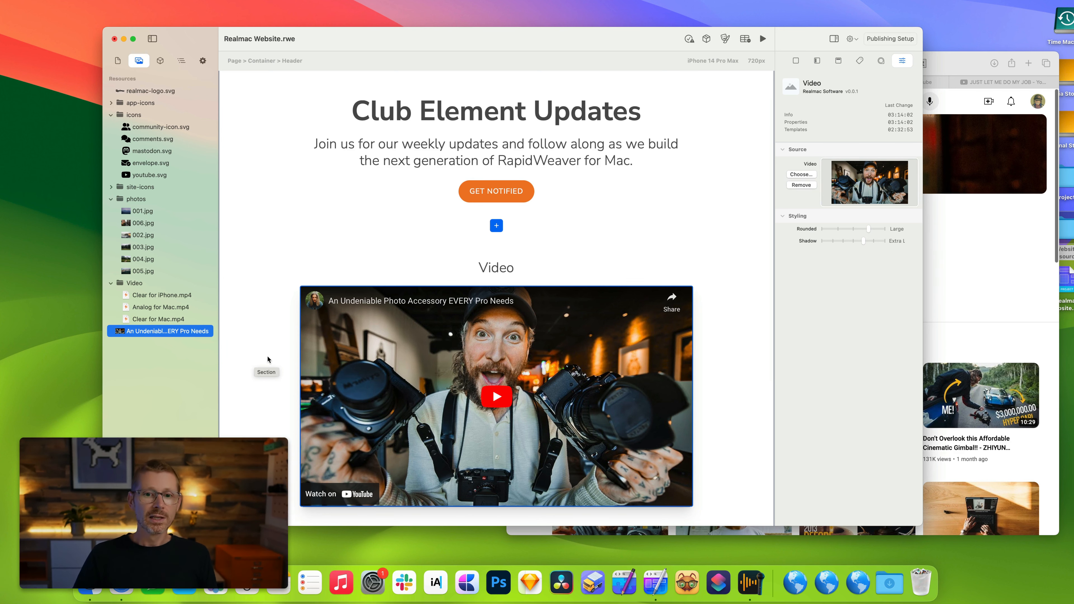
{"action": "scroll", "coordinate": [423, 330], "scroll_direction": "down", "scroll_amount": 2}
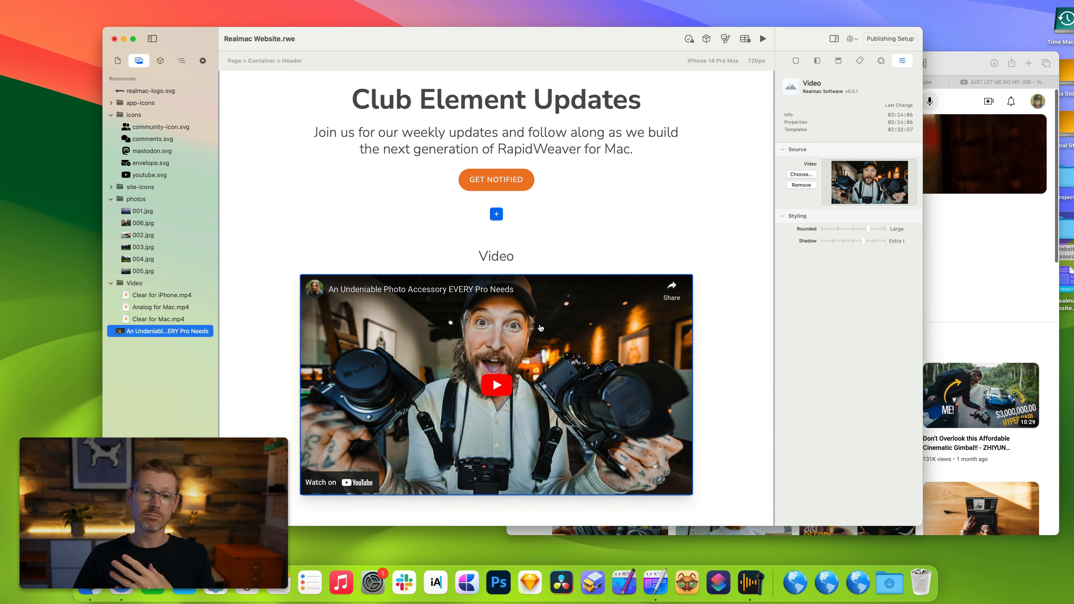
{"action": "scroll", "coordinate": [541, 328], "scroll_direction": "down", "scroll_amount": 5}
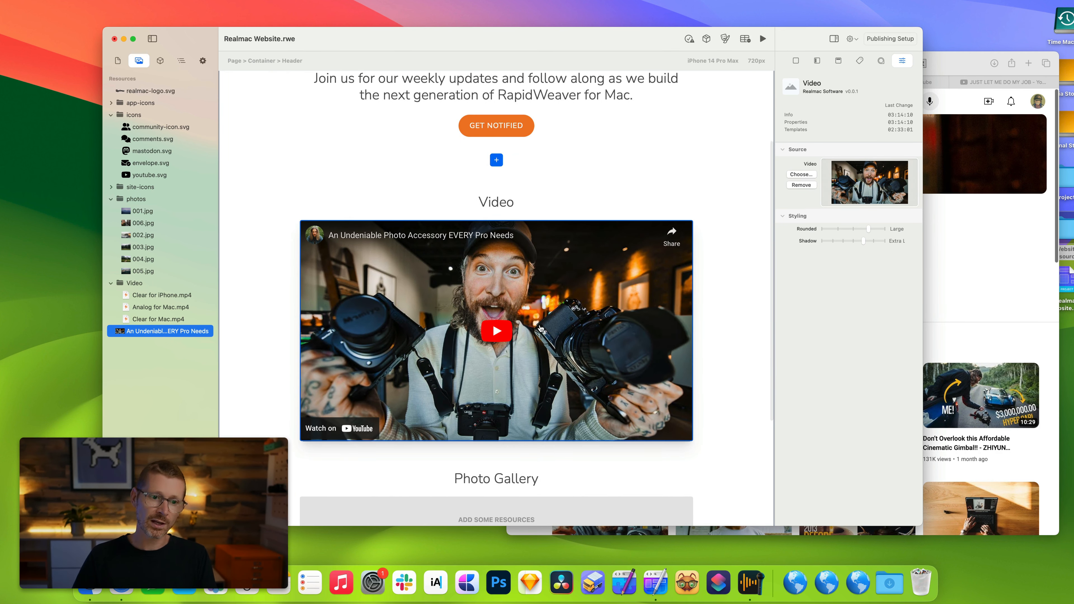
{"action": "scroll", "coordinate": [539, 328], "scroll_direction": "down", "scroll_amount": 5}
{"action": "scroll", "coordinate": [537, 329], "scroll_direction": "down", "scroll_amount": 10}
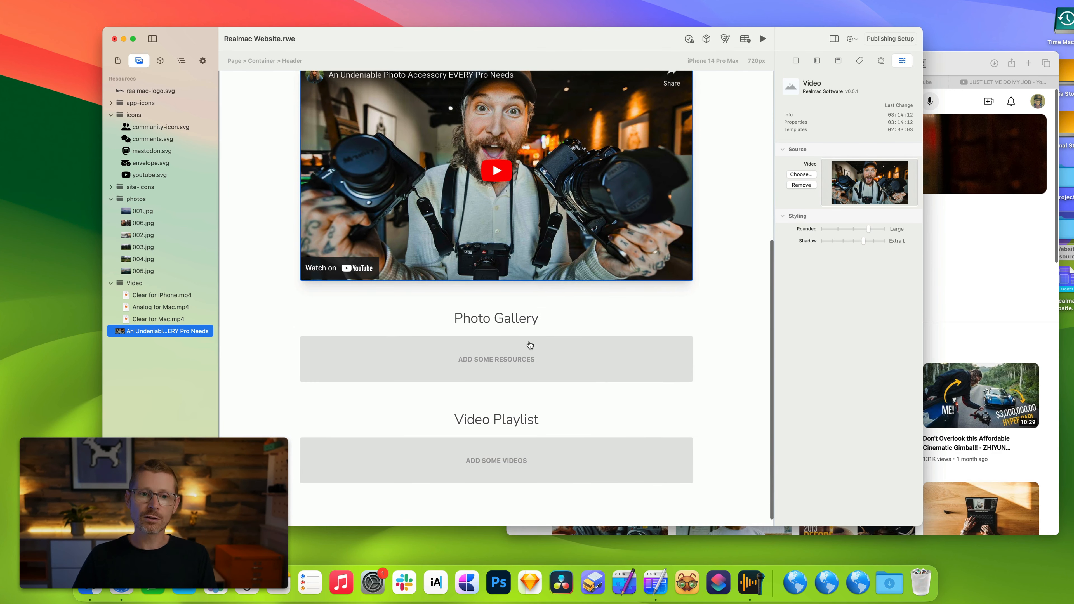
{"action": "left_click", "coordinate": [516, 361]}
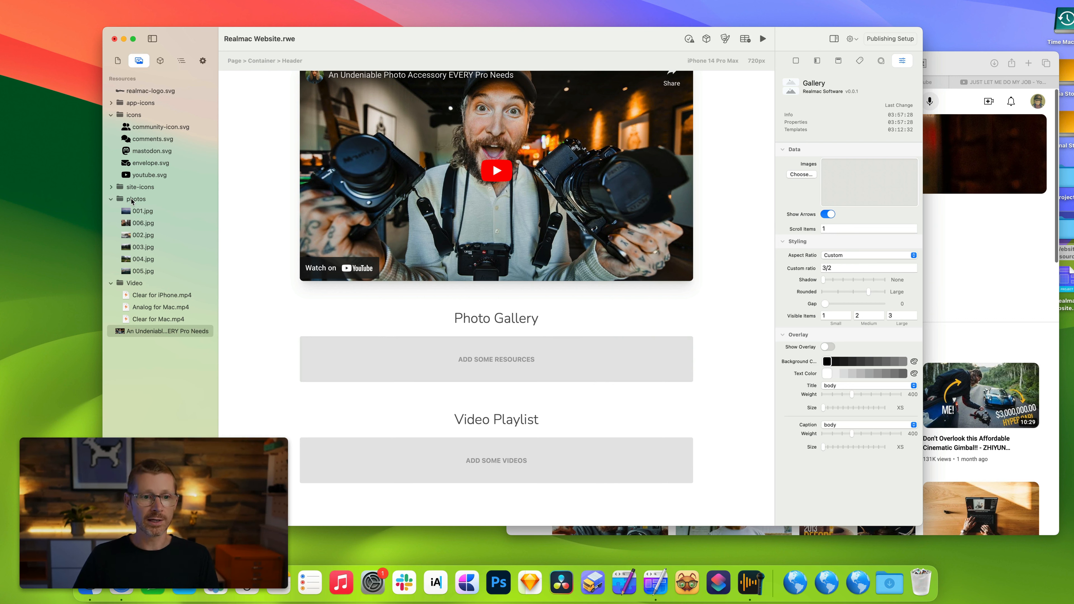
{"action": "left_click_drag", "start_coordinate": [132, 201], "coordinate": [859, 189]}
{"action": "scroll", "coordinate": [712, 331], "scroll_direction": "down", "scroll_amount": 2}
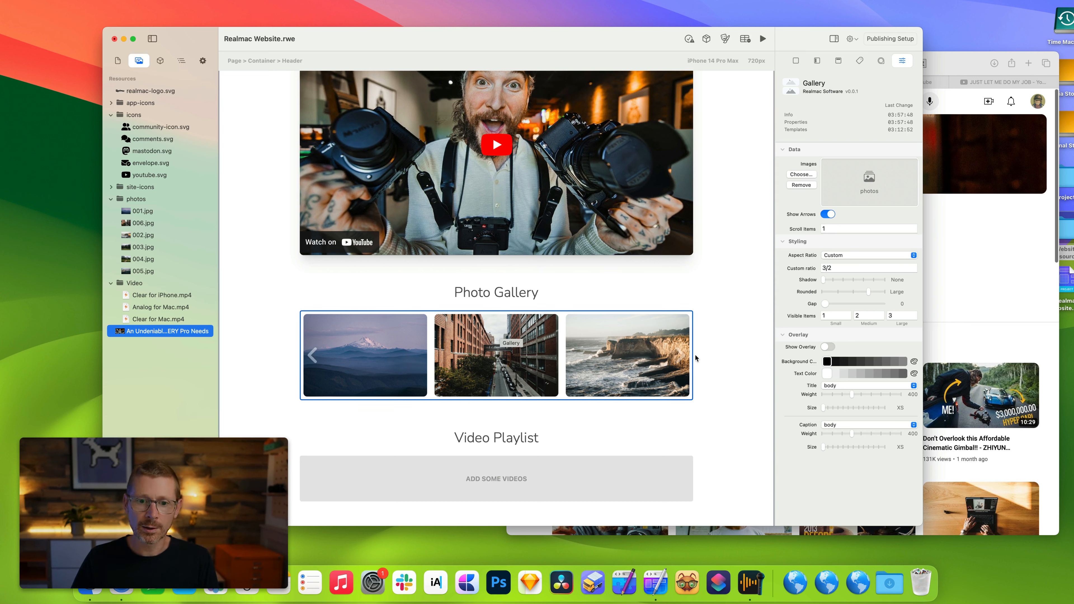
Move Analog for Mac.mp4 and the YouTube video resource into the photos folder so they appear in the gallery.
{"action": "left_click", "coordinate": [166, 299]}
{"action": "left_click", "coordinate": [165, 307]}
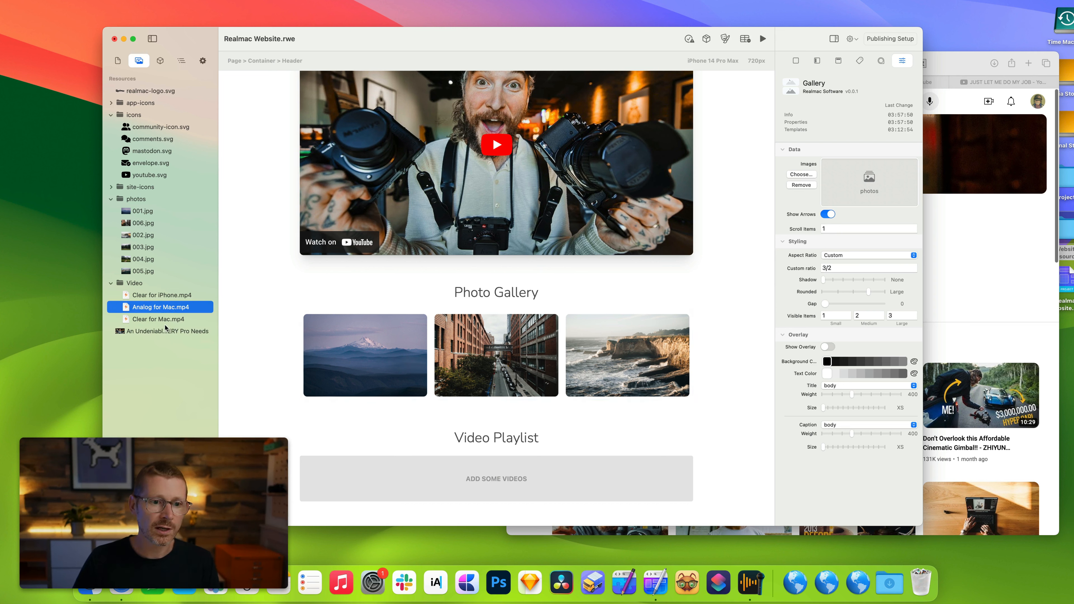
{"action": "left_click_drag", "start_coordinate": [152, 310], "coordinate": [147, 207]}
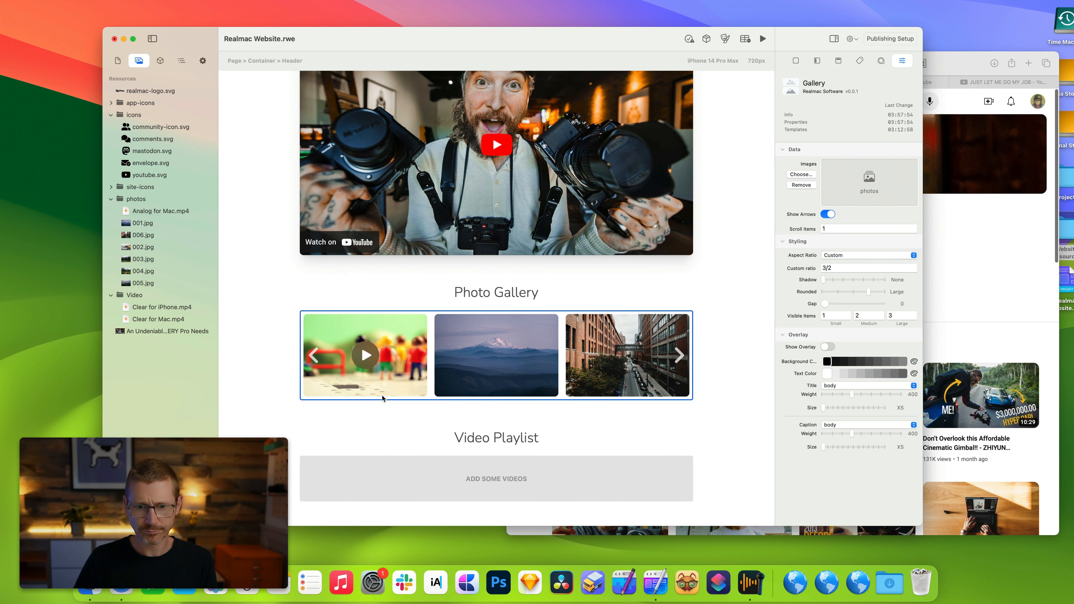
{"action": "scroll", "coordinate": [643, 356], "scroll_direction": "right", "scroll_amount": 6}
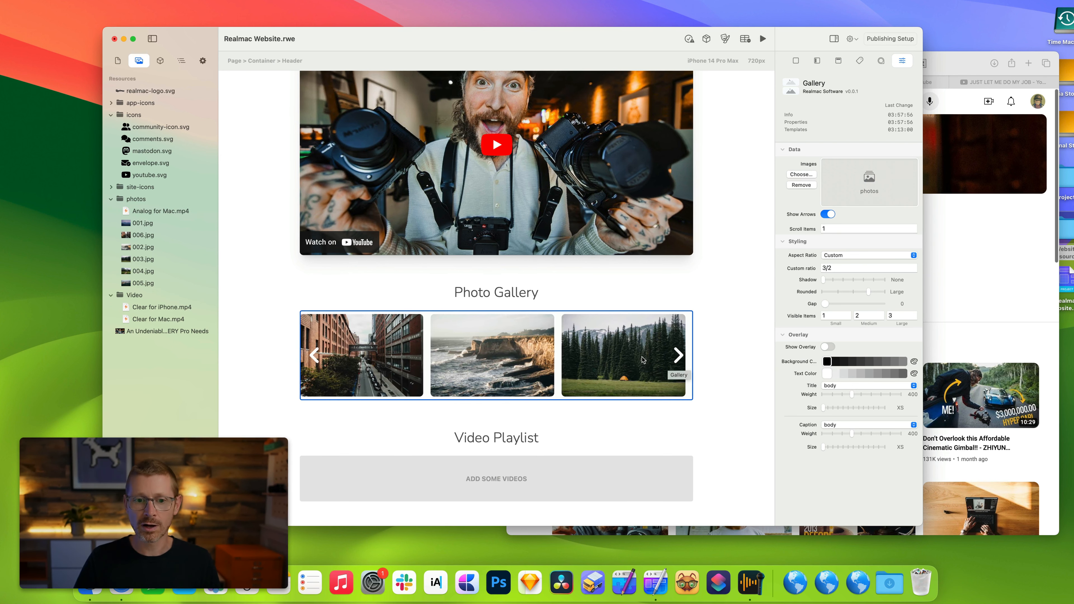
{"action": "scroll", "coordinate": [643, 356], "scroll_direction": "left", "scroll_amount": 6}
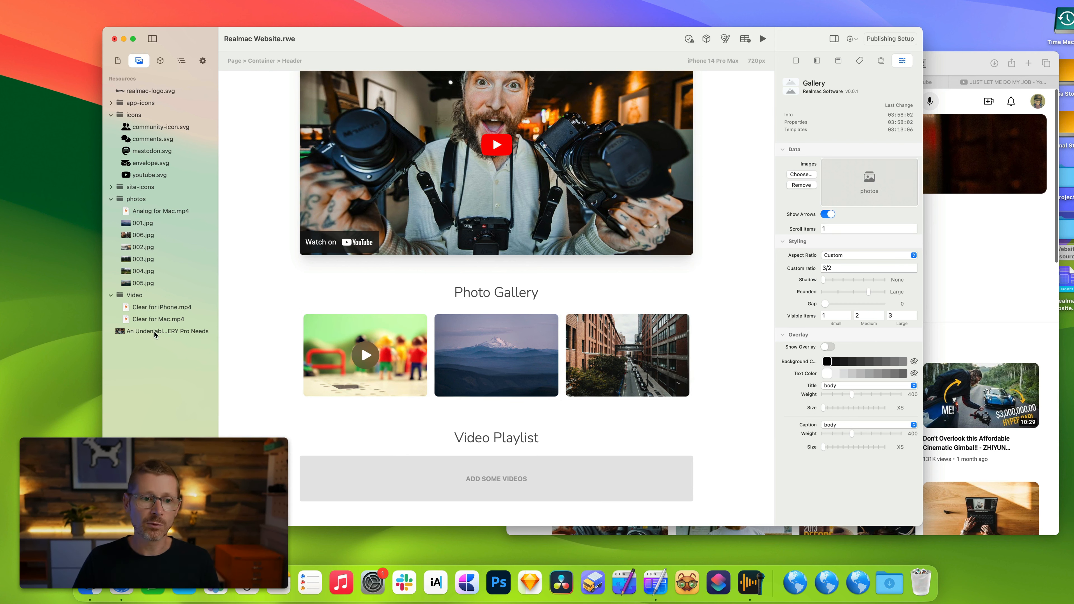
{"action": "left_click_drag", "start_coordinate": [155, 335], "coordinate": [154, 204]}
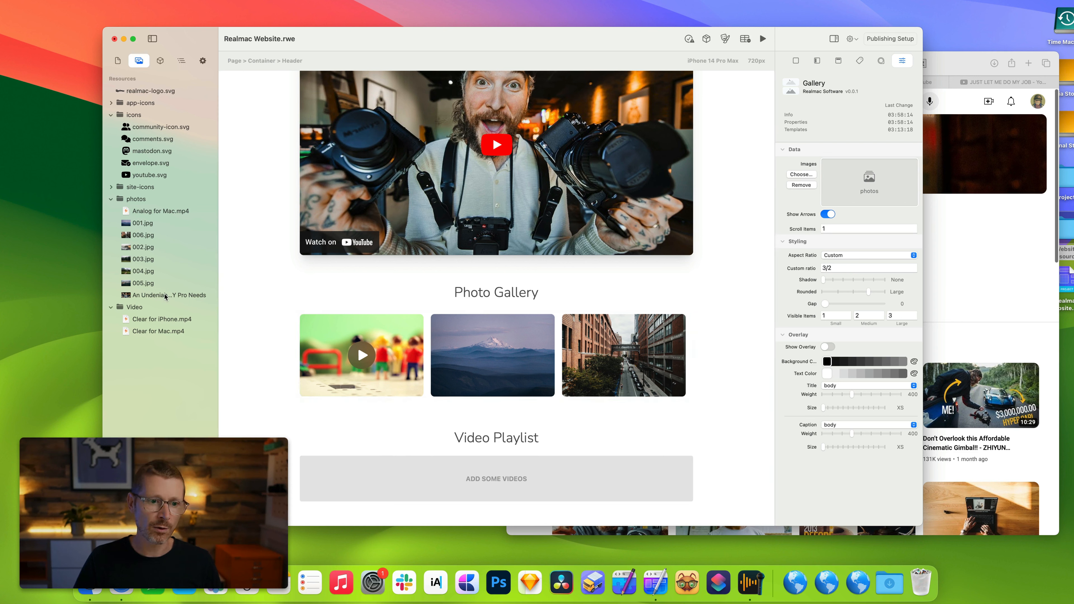
Move the YouTube video resource to the top of the photos folder so it leads the gallery.
{"action": "left_click_drag", "start_coordinate": [165, 296], "coordinate": [120, 272]}
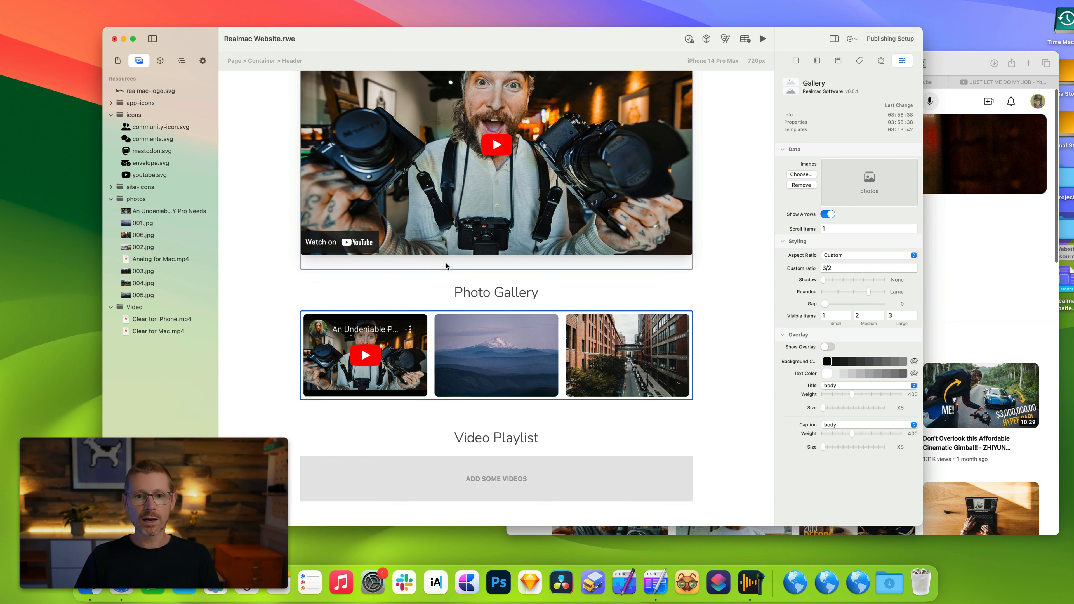
{"action": "left_click", "coordinate": [129, 211]}
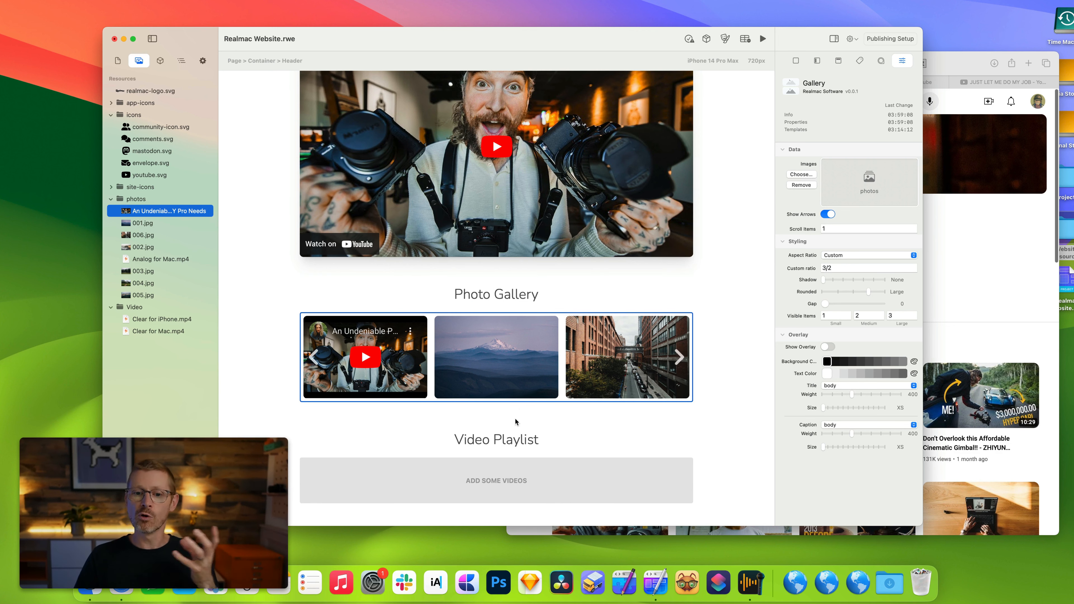
{"action": "scroll", "coordinate": [571, 452], "scroll_direction": "down", "scroll_amount": 2}
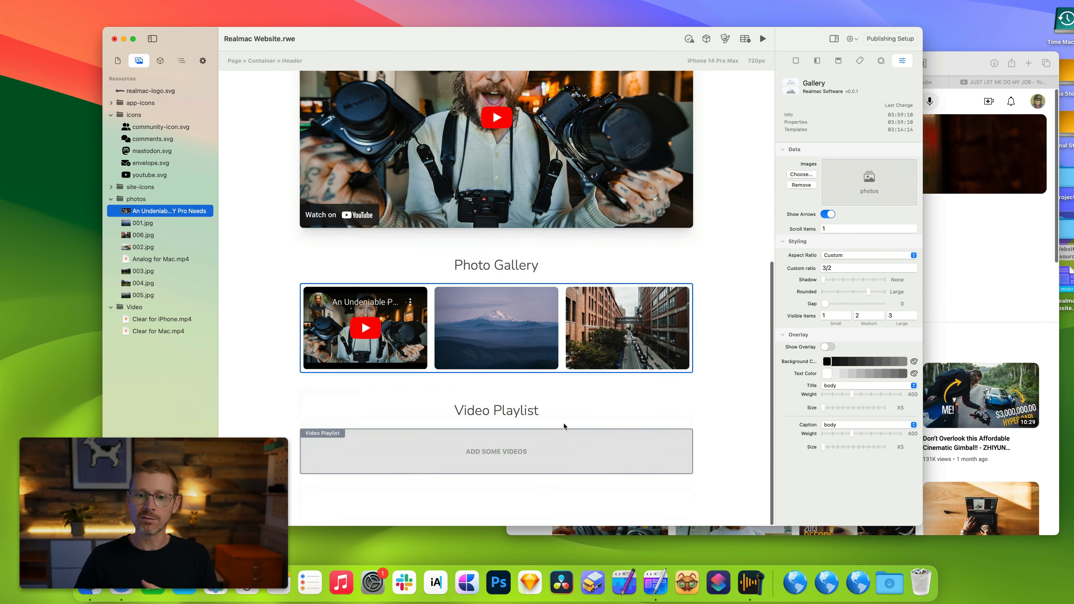
Select the Video Playlist element and create a new resources folder named YouTube.
{"action": "left_click", "coordinate": [479, 453]}
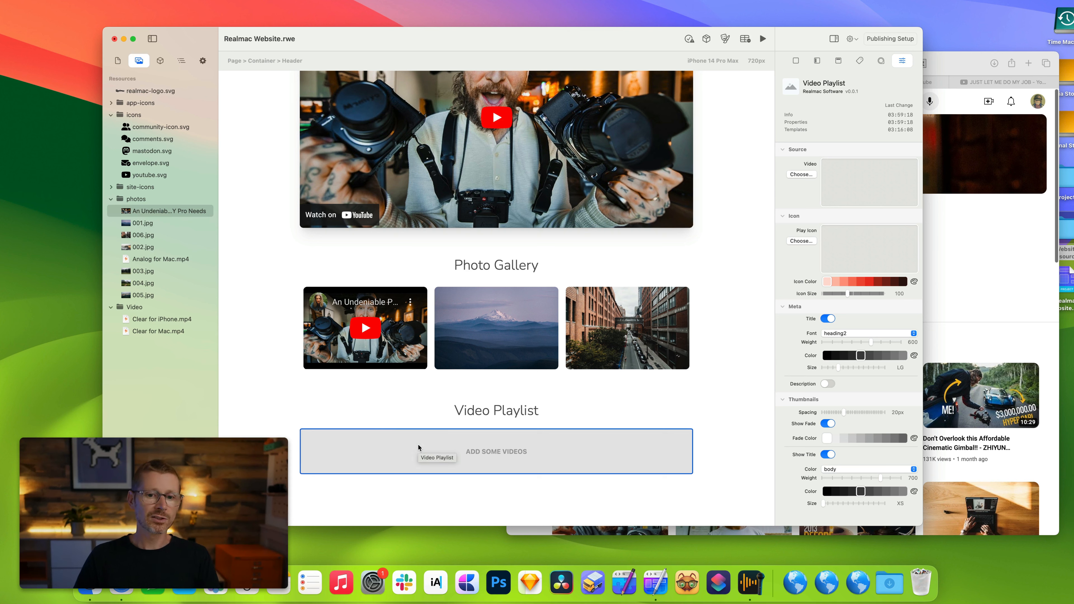
{"action": "right_click", "coordinate": [128, 374]}
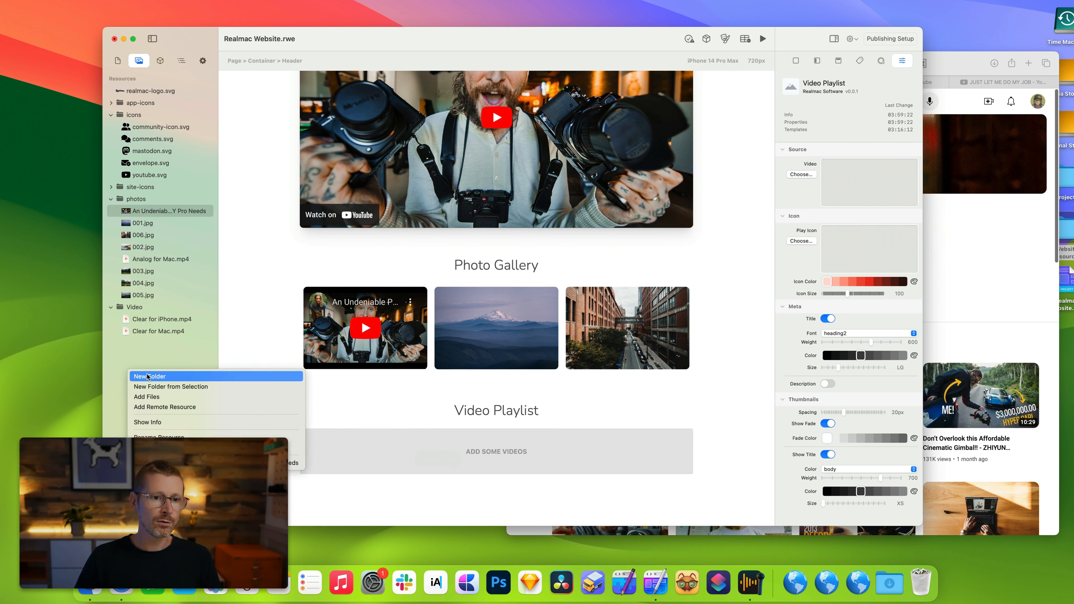
{"action": "left_click", "coordinate": [147, 376]}
{"action": "left_click_drag", "start_coordinate": [141, 223], "coordinate": [117, 78]}
{"action": "left_click", "coordinate": [145, 344]}
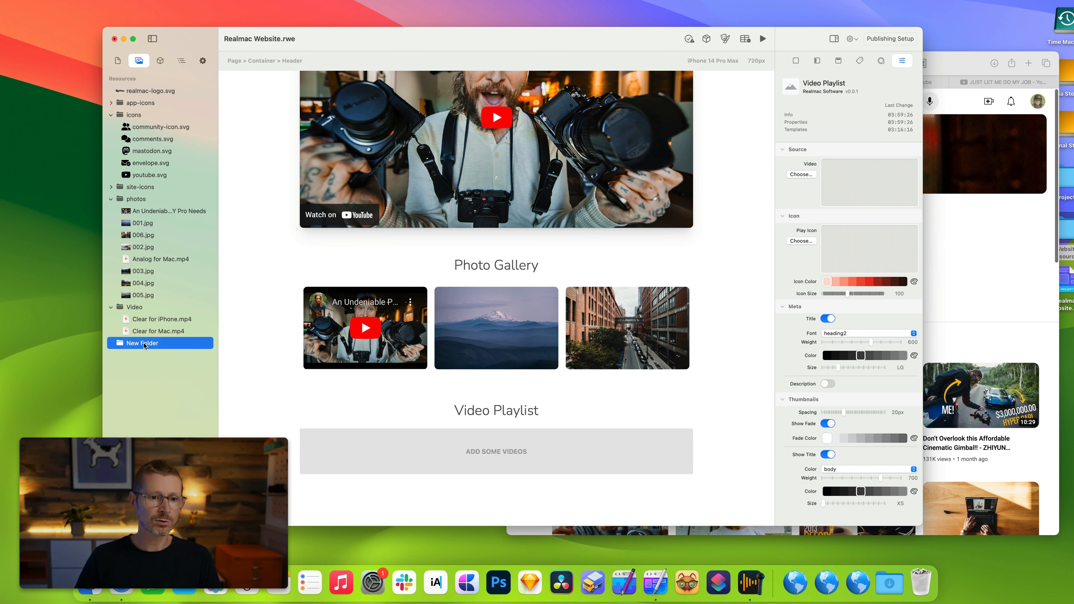
{"action": "left_click", "coordinate": [146, 343]}
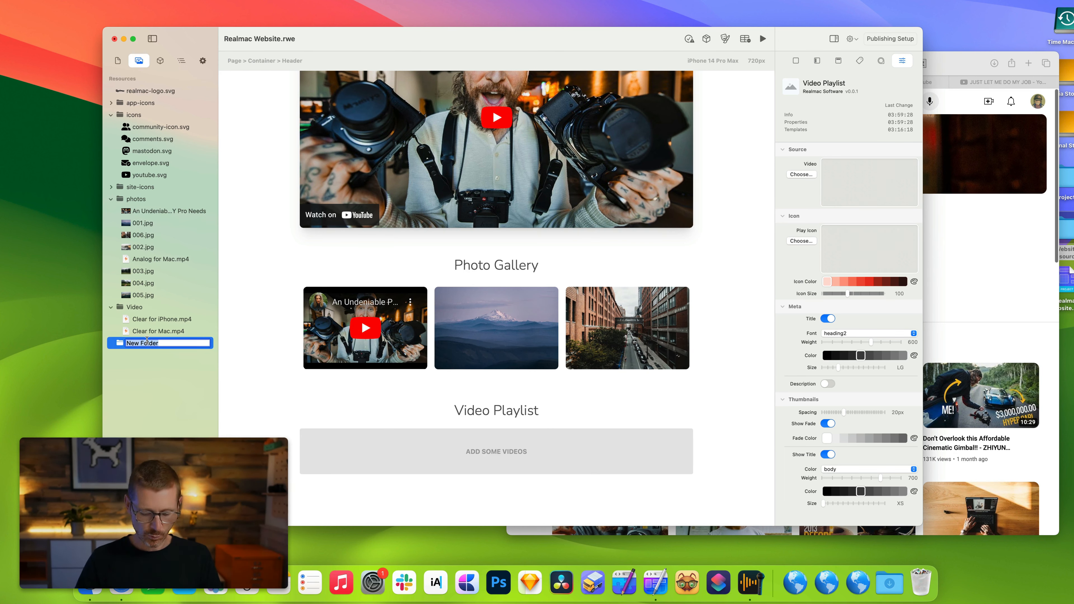
{"action": "type", "text": "YouTube"}
{"action": "key", "text": "Return"}
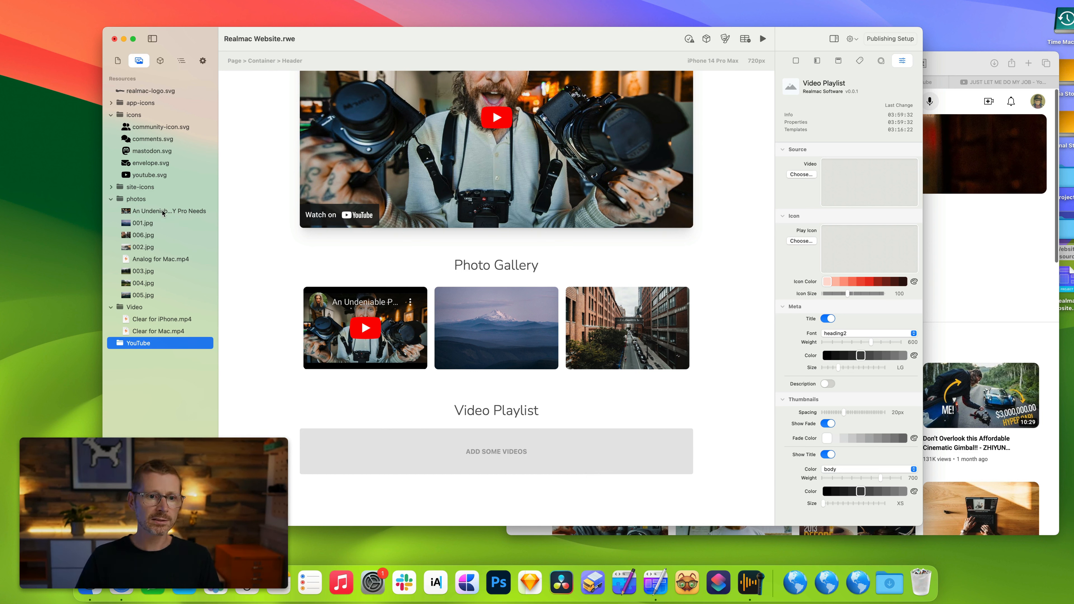
Move the YouTube video resource into the YouTube folder and add THE VALLEY and How Photography Can Get You Anything You Want videos from the browser.
{"action": "left_click_drag", "start_coordinate": [163, 213], "coordinate": [156, 341]}
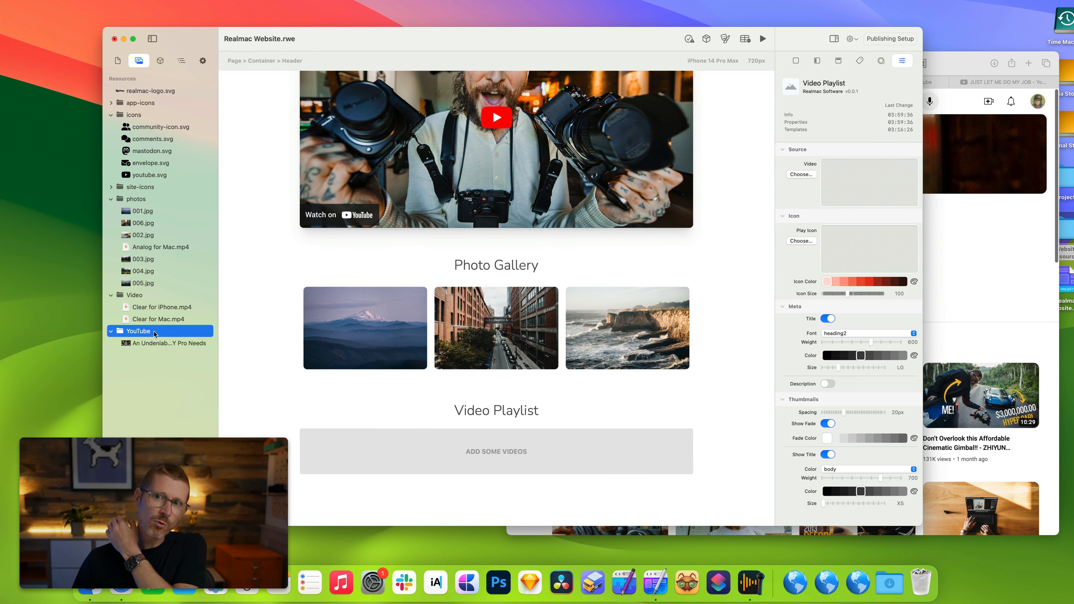
{"action": "left_click", "coordinate": [985, 262]}
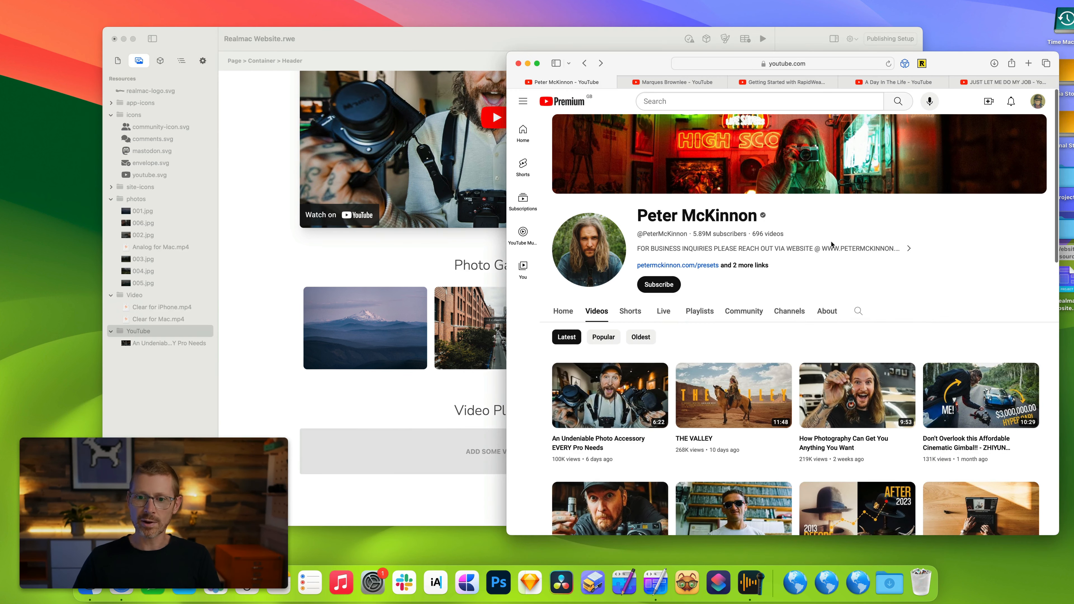
{"action": "left_click_drag", "start_coordinate": [736, 395], "coordinate": [152, 335]}
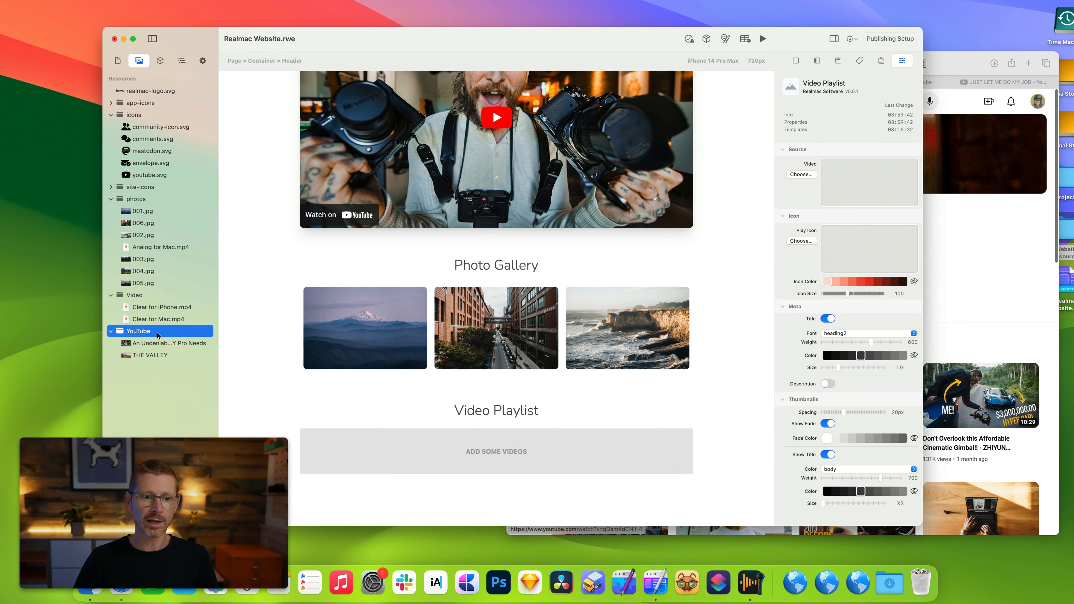
{"action": "left_click", "coordinate": [1052, 340]}
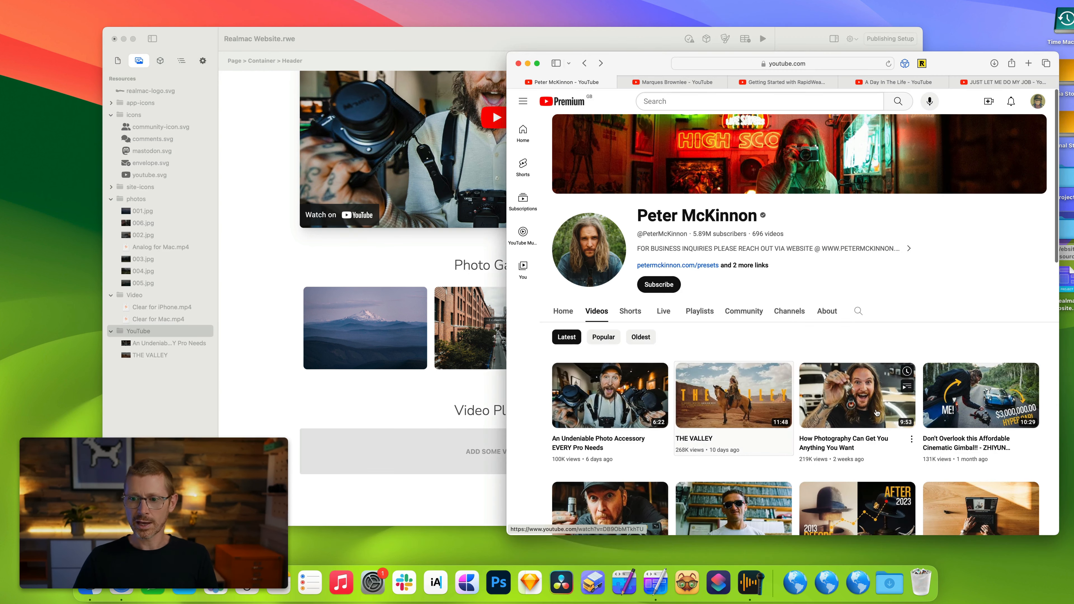
{"action": "left_click_drag", "start_coordinate": [857, 396], "coordinate": [154, 336]}
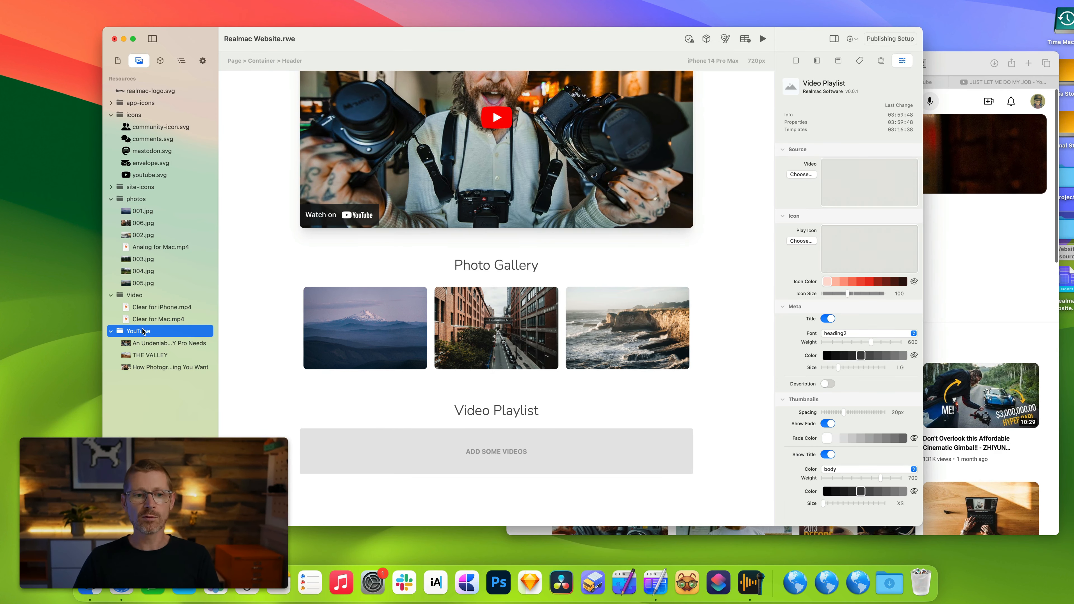
Set the Video Playlist's source to the YouTube folder.
{"action": "left_click_drag", "start_coordinate": [143, 333], "coordinate": [874, 187]}
{"action": "scroll", "coordinate": [750, 289], "scroll_direction": "down", "scroll_amount": 3}
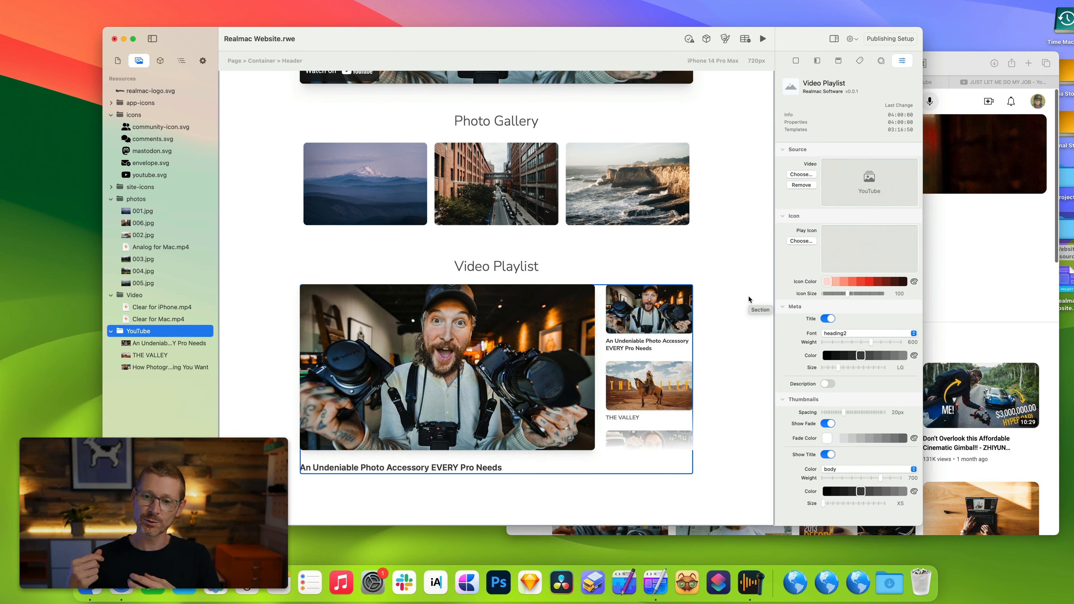
{"action": "scroll", "coordinate": [641, 353], "scroll_direction": "down", "scroll_amount": 1}
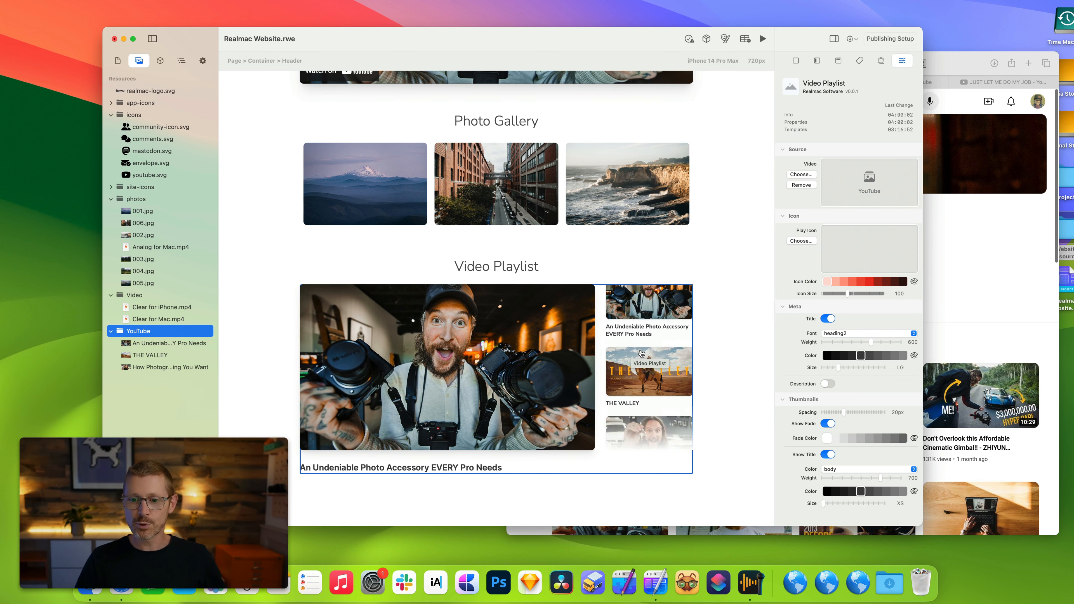
{"action": "scroll", "coordinate": [641, 354], "scroll_direction": "down", "scroll_amount": 3}
{"action": "scroll", "coordinate": [642, 354], "scroll_direction": "up", "scroll_amount": 4}
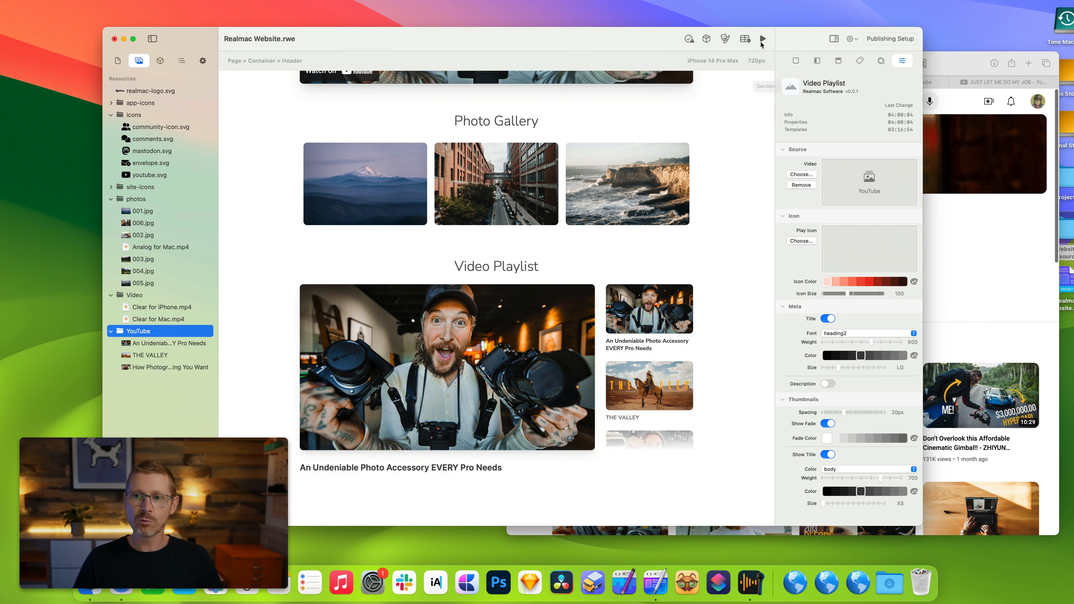
Preview the page, switching between playlist thumbnails and playing a video, then leave preview mode.
{"action": "left_click", "coordinate": [763, 39]}
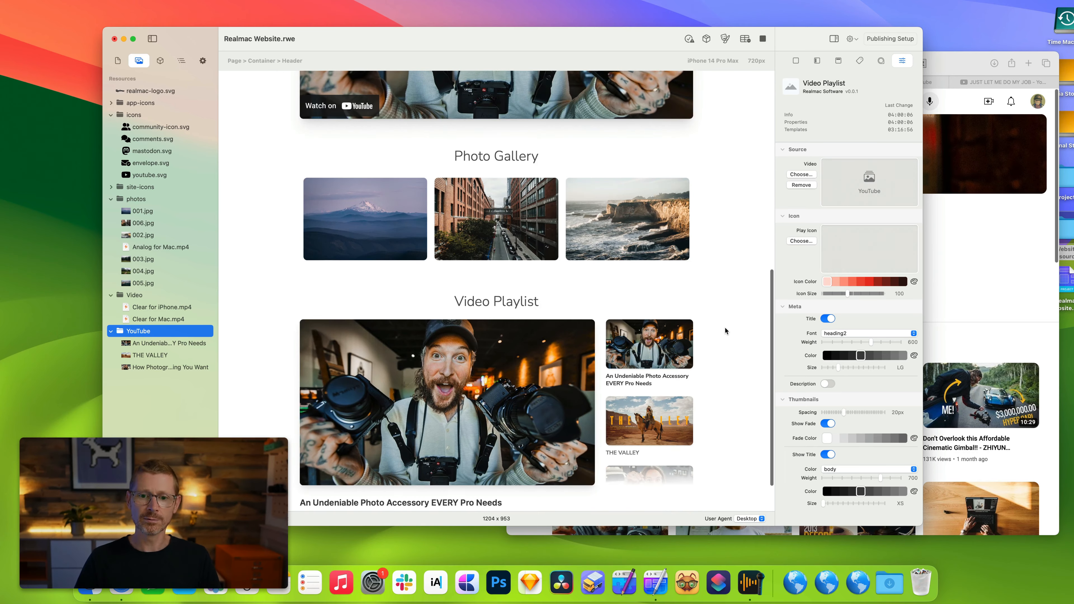
{"action": "scroll", "coordinate": [649, 381], "scroll_direction": "down", "scroll_amount": 5}
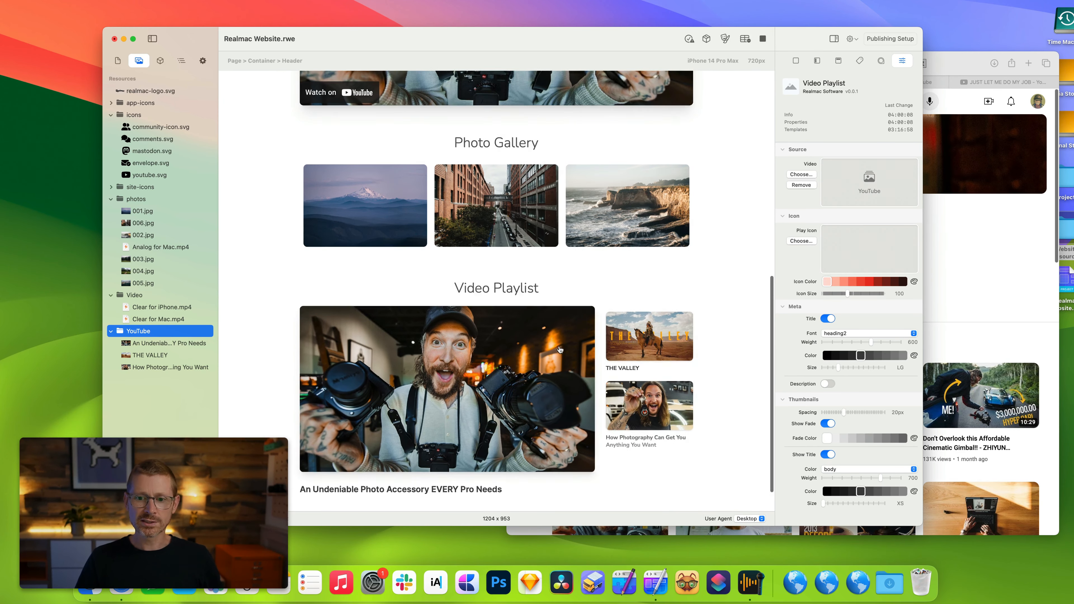
{"action": "scroll", "coordinate": [560, 350], "scroll_direction": "down", "scroll_amount": 1}
{"action": "scroll", "coordinate": [651, 324], "scroll_direction": "up", "scroll_amount": 3}
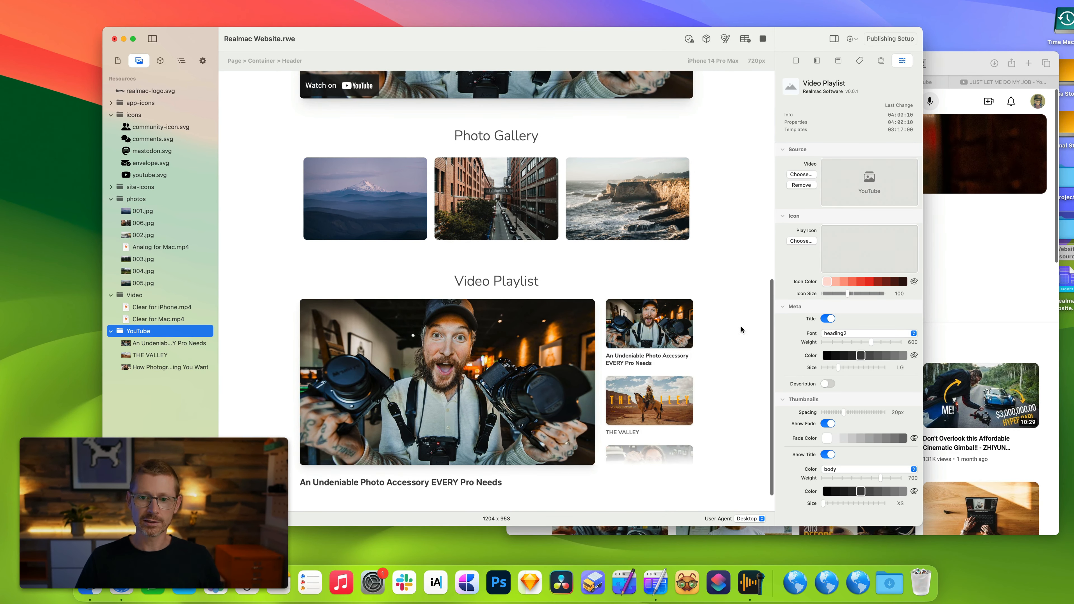
{"action": "scroll", "coordinate": [641, 397], "scroll_direction": "down", "scroll_amount": 3}
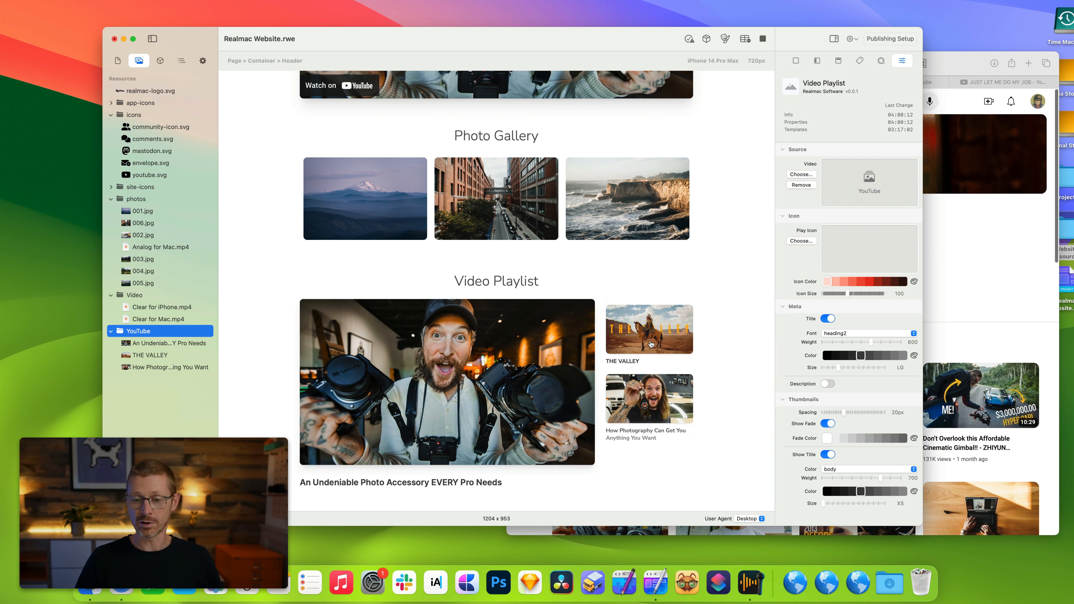
{"action": "scroll", "coordinate": [651, 343], "scroll_direction": "up", "scroll_amount": 3}
{"action": "left_click", "coordinate": [649, 410]}
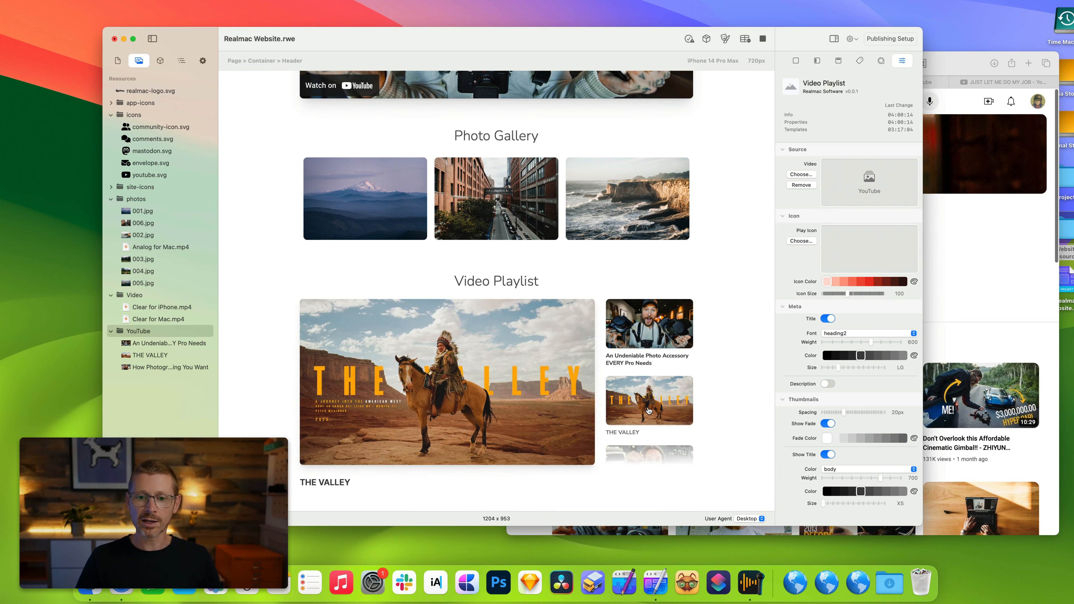
{"action": "scroll", "coordinate": [650, 411], "scroll_direction": "down", "scroll_amount": 3}
{"action": "left_click", "coordinate": [648, 398]}
{"action": "scroll", "coordinate": [647, 393], "scroll_direction": "up", "scroll_amount": 3}
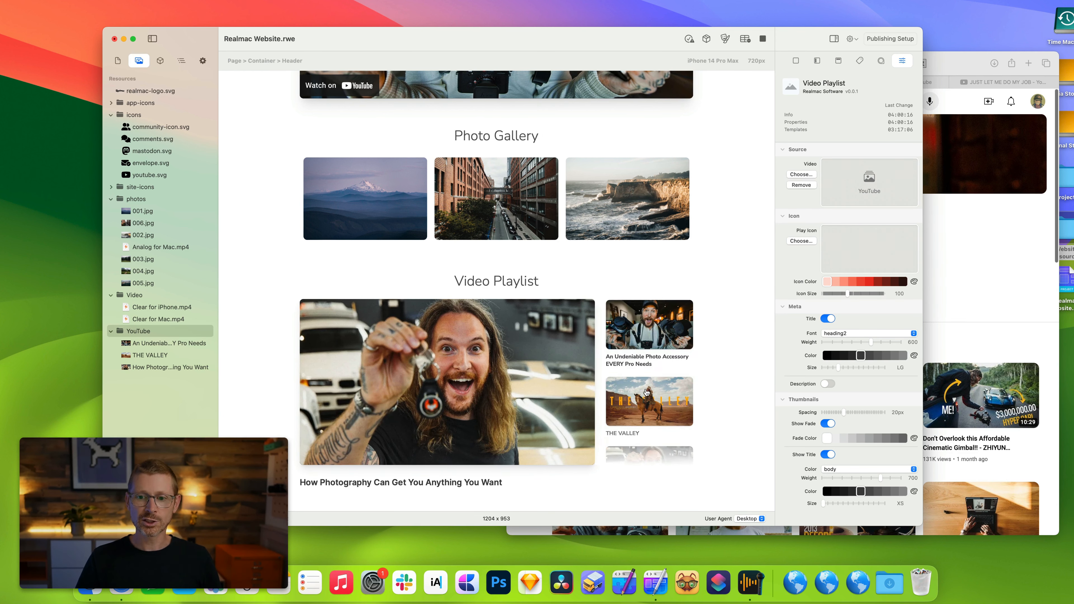
{"action": "left_click", "coordinate": [655, 345]}
{"action": "left_click", "coordinate": [467, 377]}
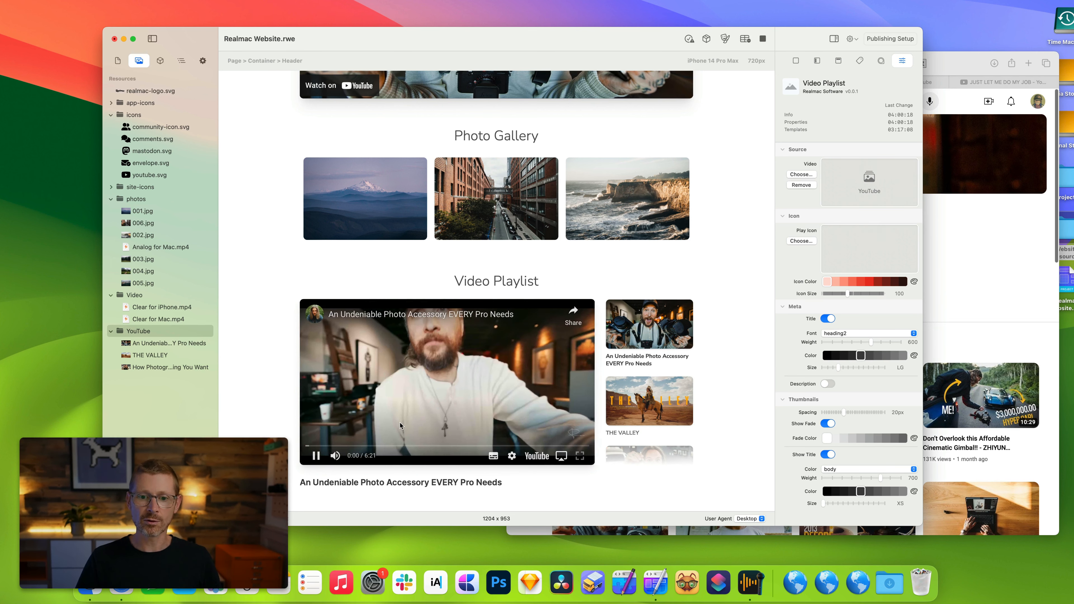
{"action": "left_click", "coordinate": [316, 456]}
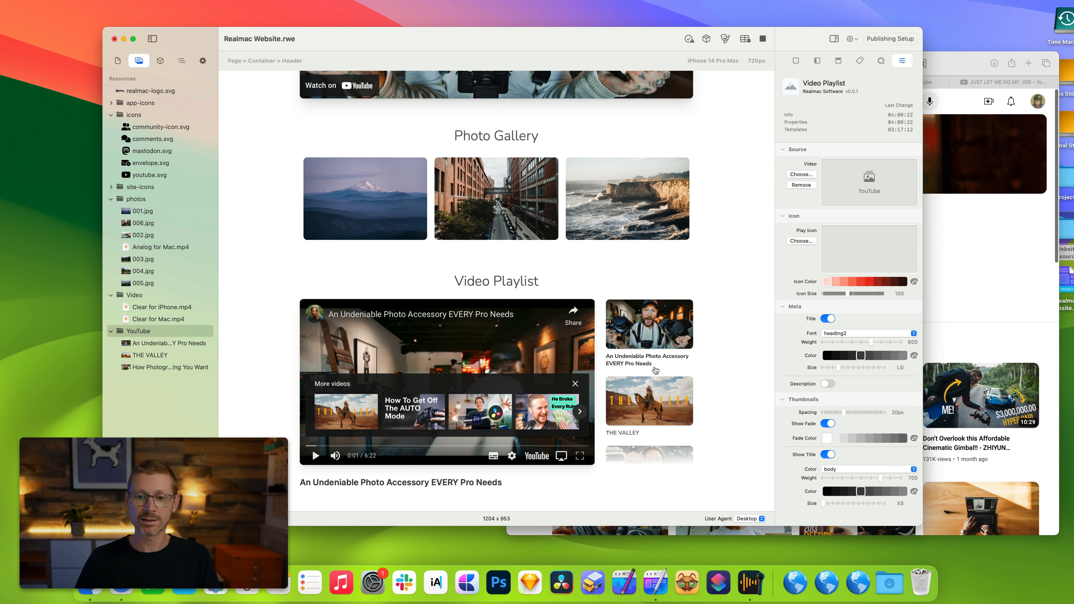
{"action": "left_click", "coordinate": [652, 386]}
{"action": "left_click", "coordinate": [660, 335]}
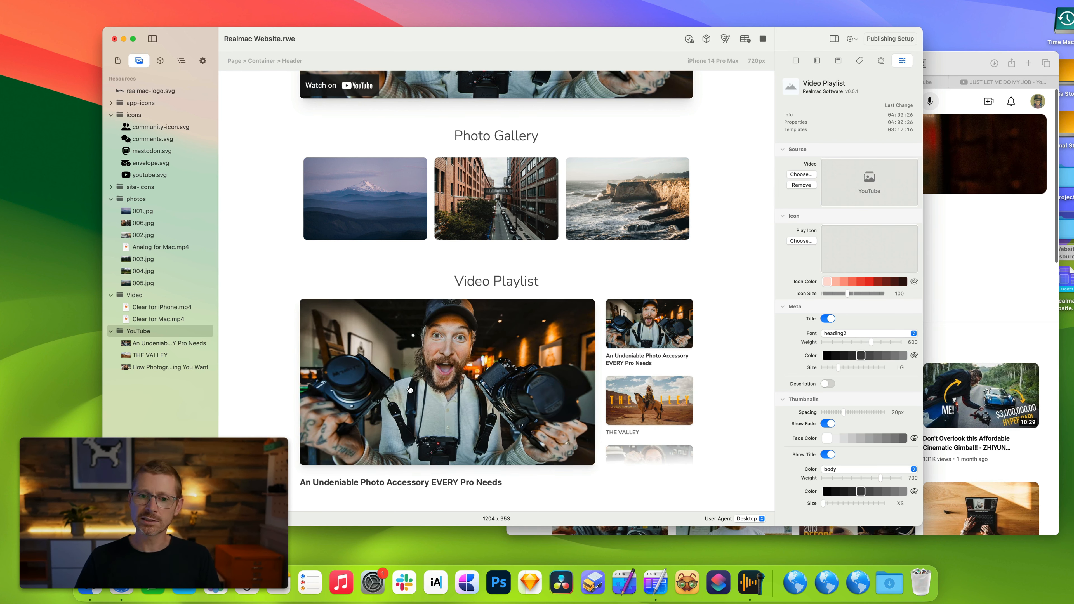
{"action": "left_click", "coordinate": [762, 39]}
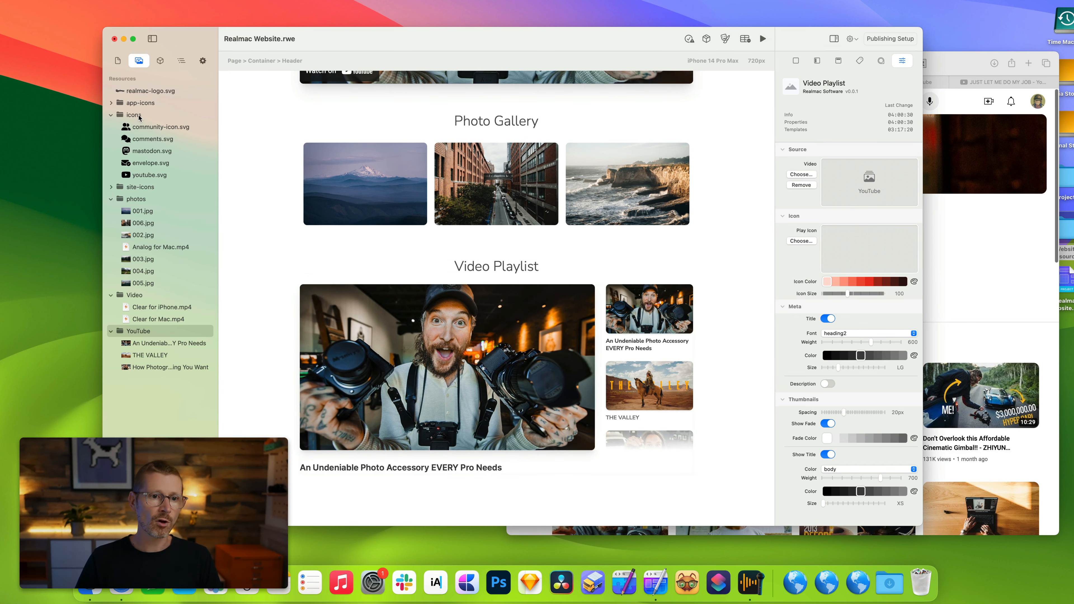
Set the playlist's play icon to youtube.svg, colour it red and set its size to 110.
{"action": "left_click_drag", "start_coordinate": [148, 177], "coordinate": [870, 250]}
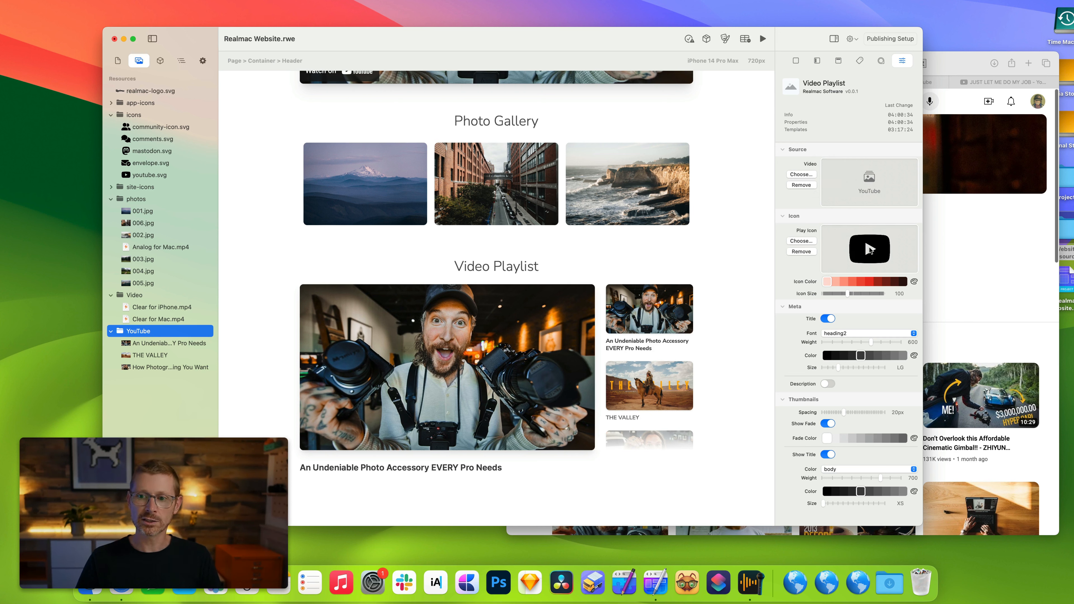
{"action": "left_click", "coordinate": [870, 282]}
{"action": "left_click_drag", "start_coordinate": [827, 292], "coordinate": [855, 295]}
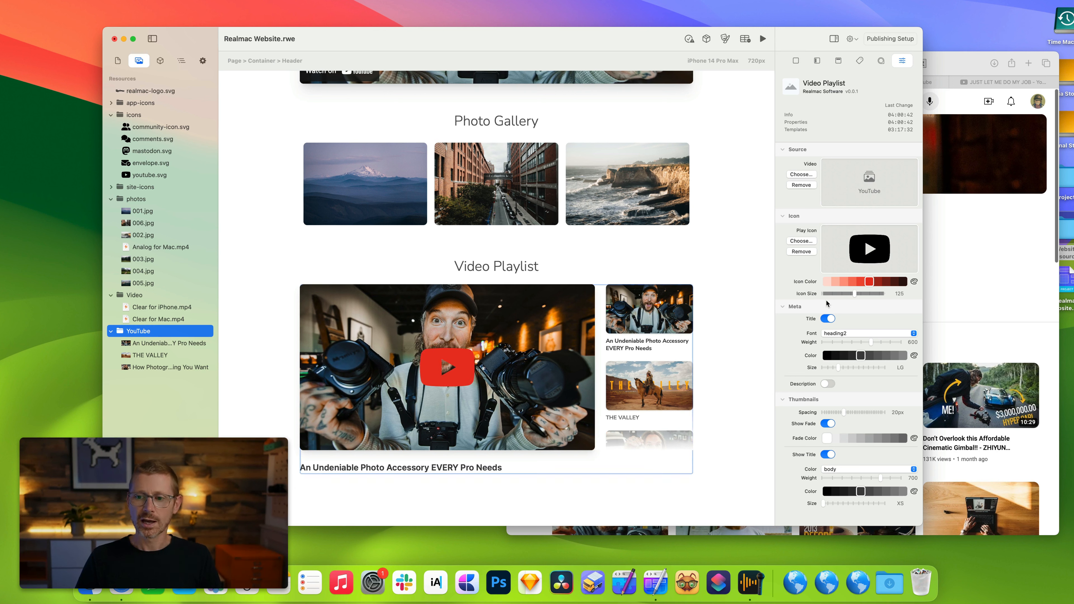
{"action": "left_click", "coordinate": [878, 281]}
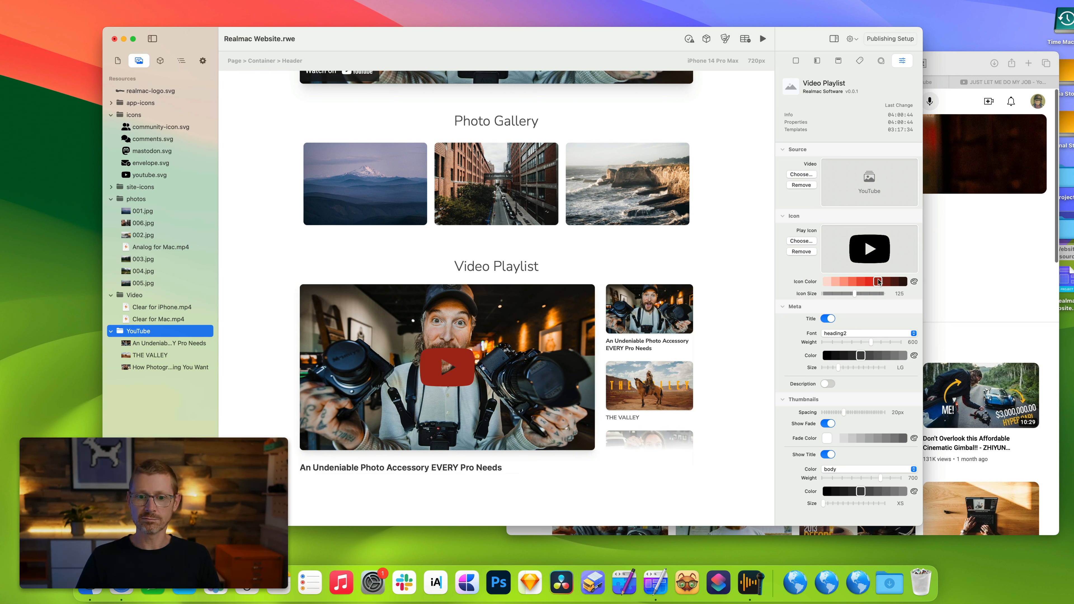
{"action": "left_click", "coordinate": [868, 282]}
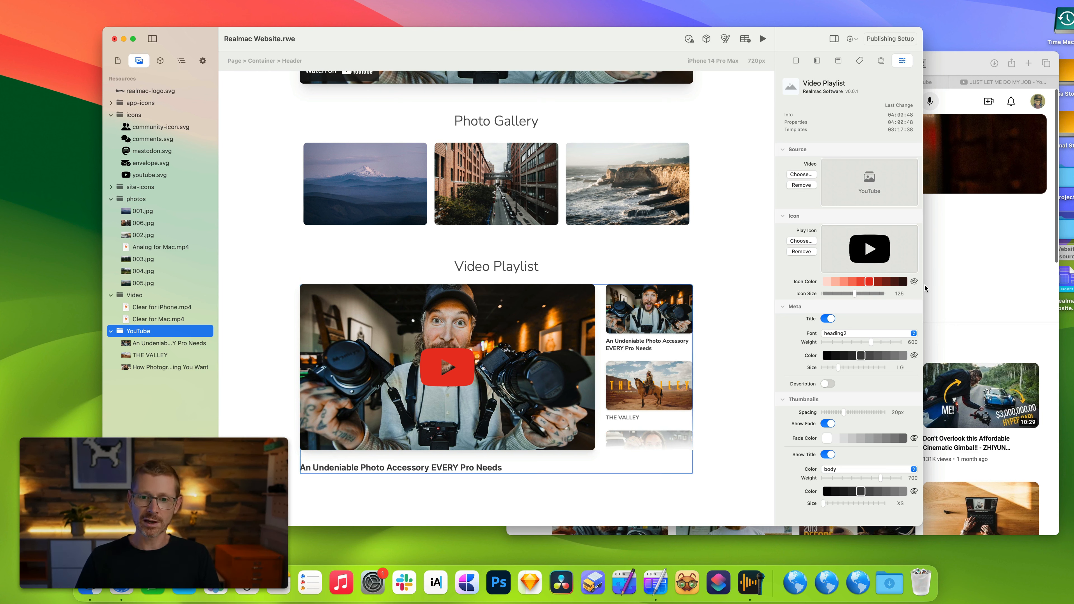
{"action": "left_click_drag", "start_coordinate": [852, 295], "coordinate": [850, 295]}
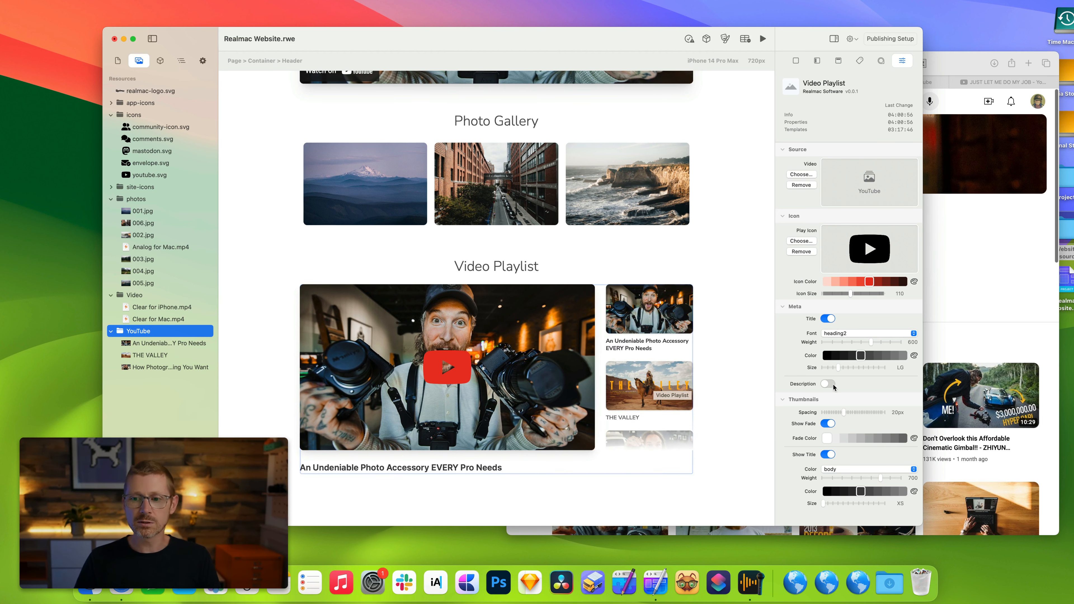
Add The Real G.O.A.T.s of Photography and The Not So Secret Secret to BETTER photography! videos from the browser to the YouTube folder.
{"action": "left_click", "coordinate": [964, 251]}
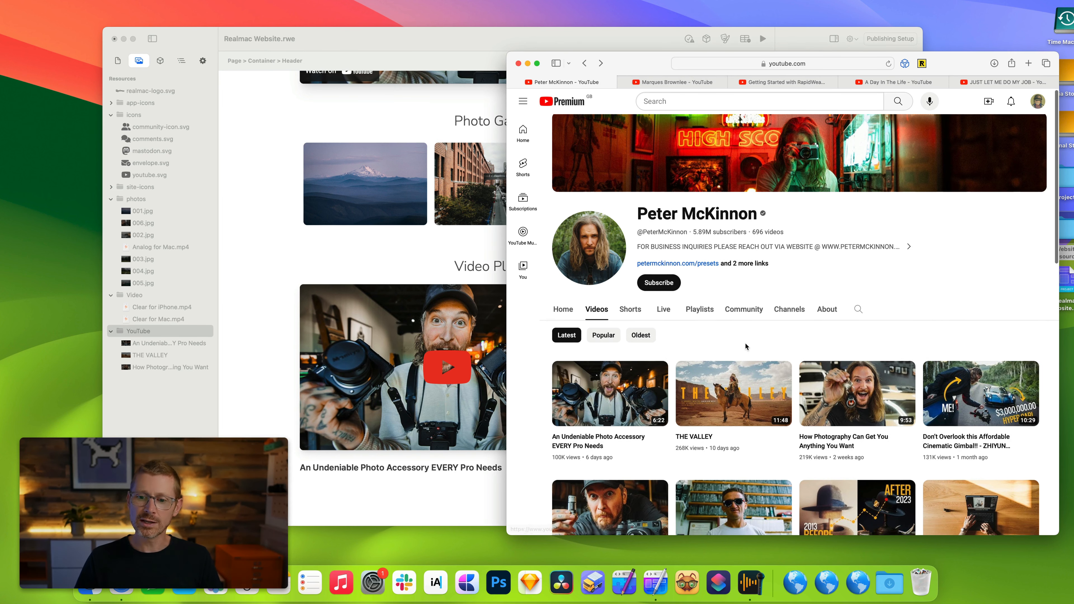
{"action": "scroll", "coordinate": [745, 345], "scroll_direction": "down", "scroll_amount": 3}
{"action": "left_click_drag", "start_coordinate": [738, 433], "coordinate": [173, 337]}
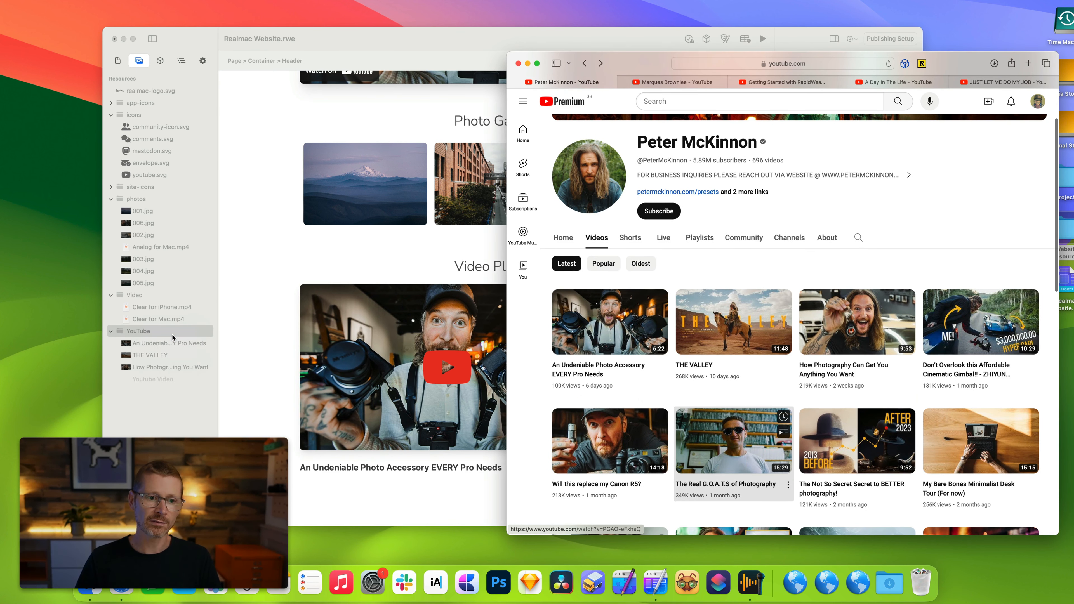
{"action": "scroll", "coordinate": [866, 423], "scroll_direction": "down", "scroll_amount": 2}
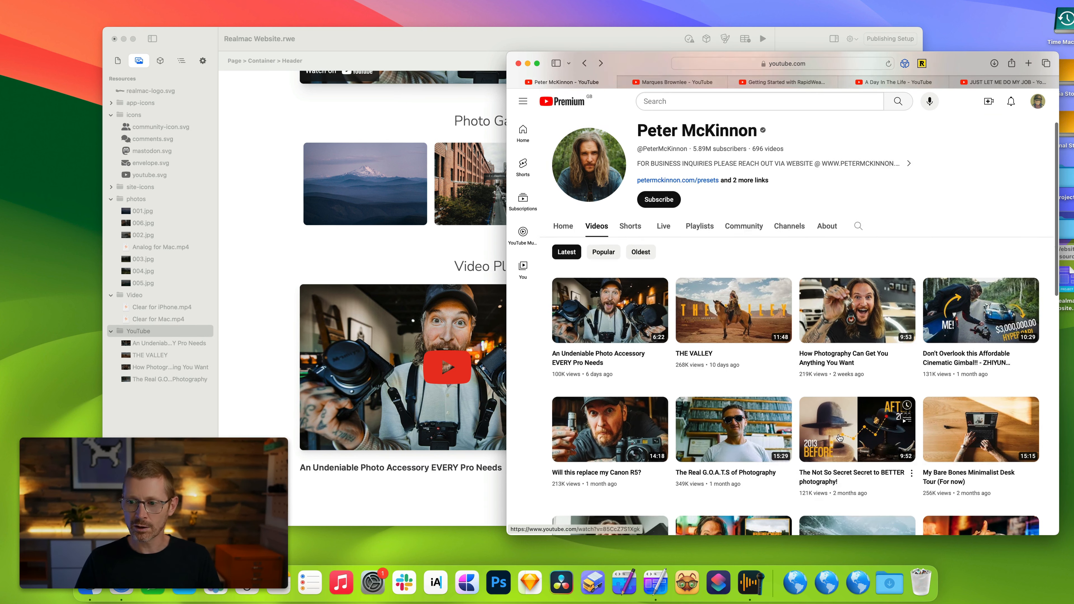
{"action": "left_click_drag", "start_coordinate": [867, 418], "coordinate": [148, 332]}
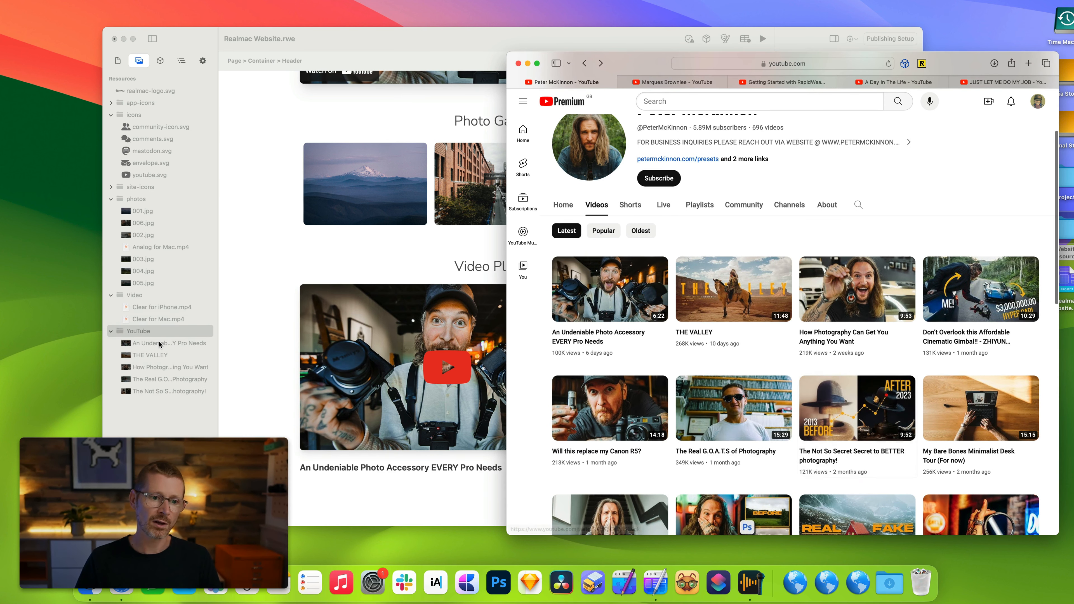
Set the Video Playlist's source to the YouTube folder again so it includes the newly added videos.
{"action": "left_click", "coordinate": [270, 276]}
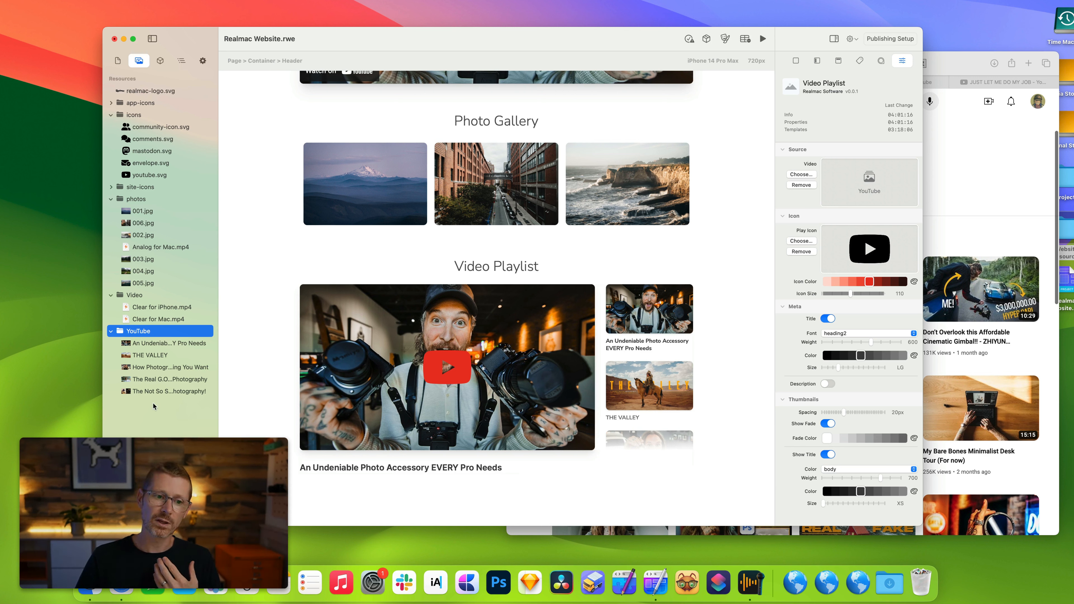
{"action": "left_click_drag", "start_coordinate": [147, 338], "coordinate": [859, 176]}
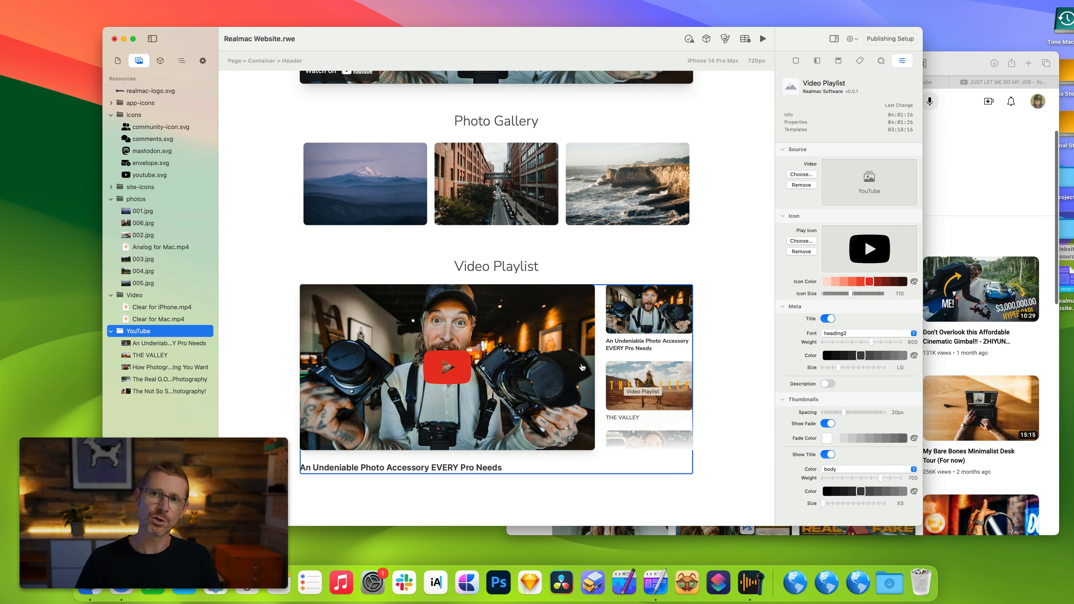
Add the Getting Started with RapidWeaver for Mac YouTube playlist from the browser to the project resources.
{"action": "left_click", "coordinate": [969, 202]}
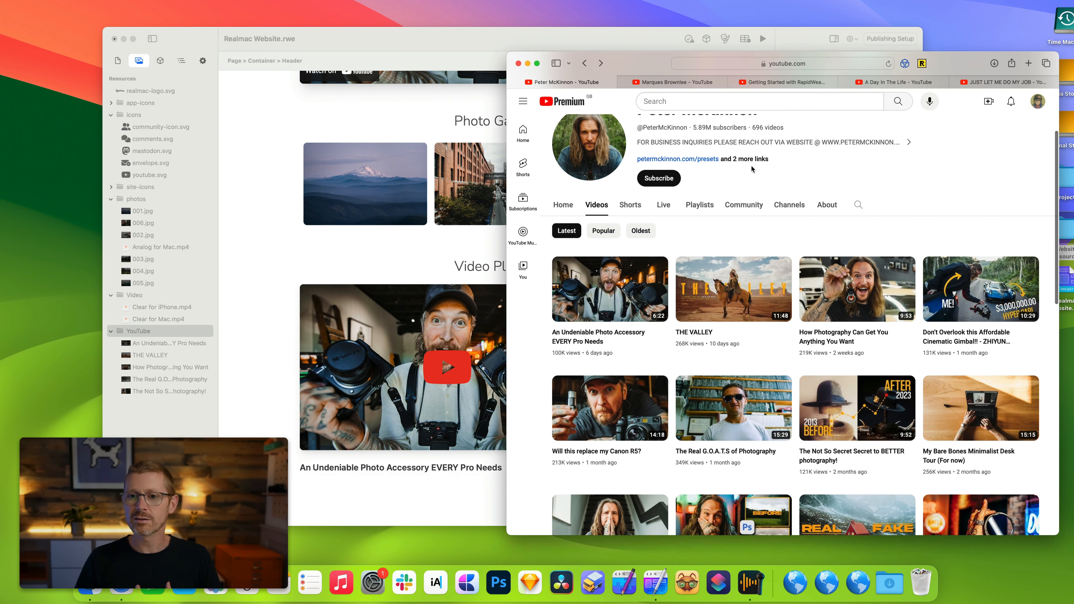
{"action": "left_click", "coordinate": [705, 83]}
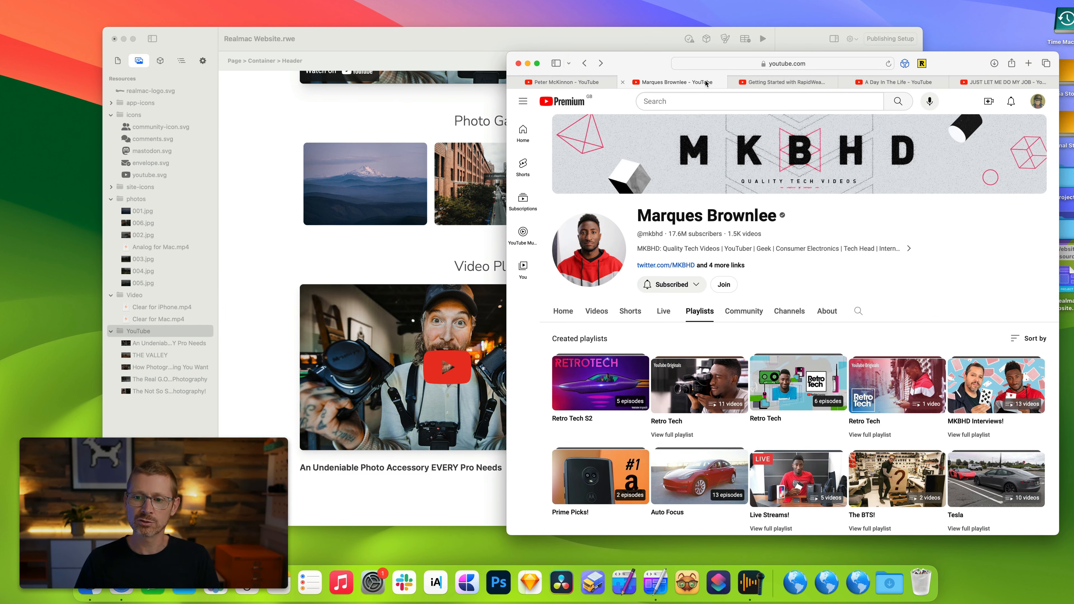
{"action": "left_click", "coordinate": [771, 85]}
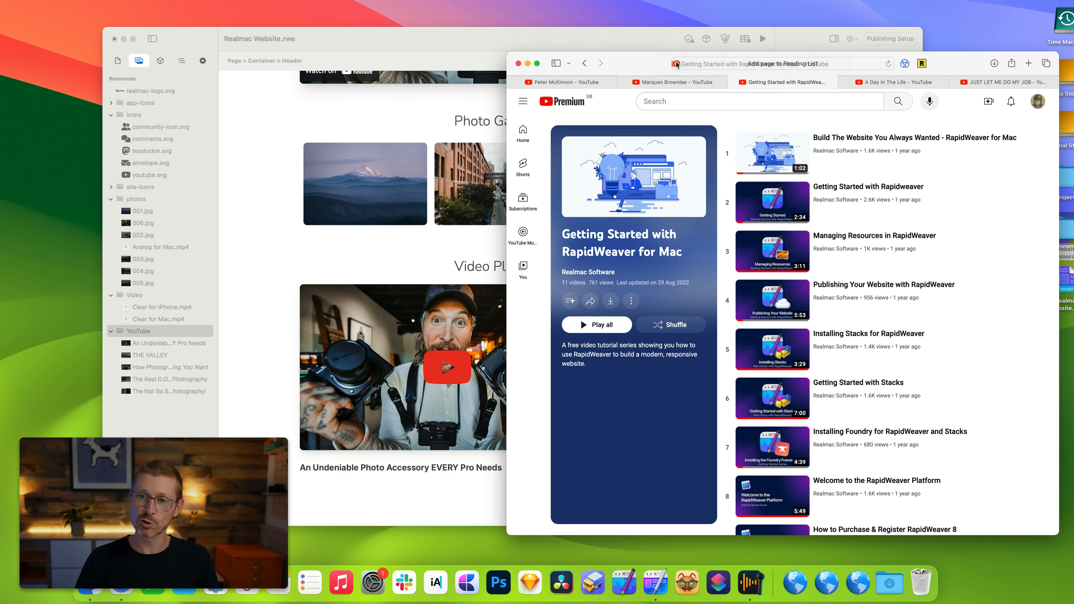
{"action": "left_click_drag", "start_coordinate": [676, 63], "coordinate": [137, 78]}
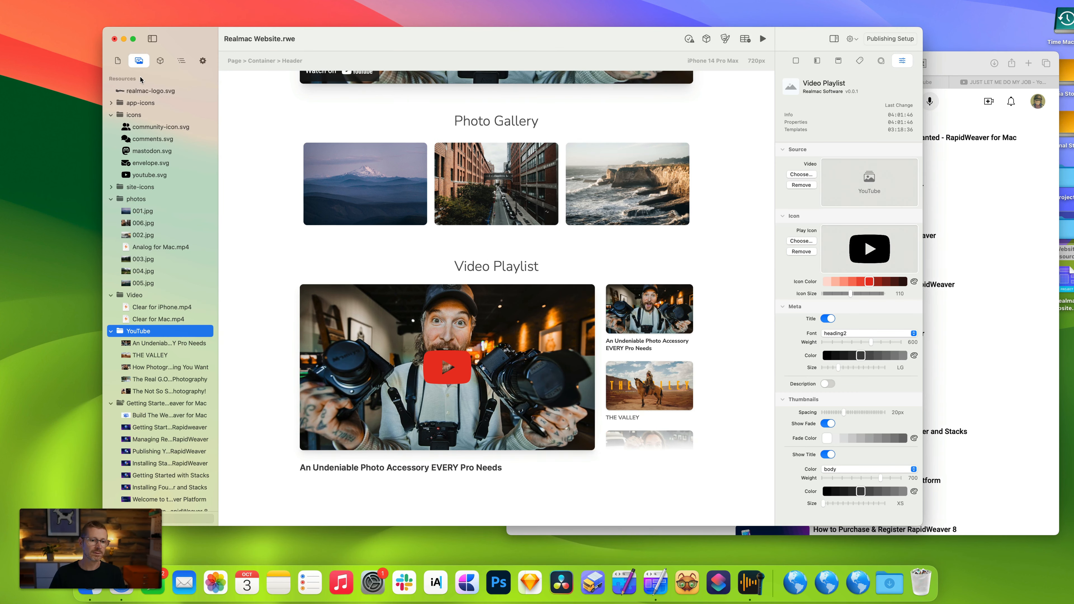
Set the Video Playlist's source to the Getting Started with RapidWeaver for Mac folder.
{"action": "scroll", "coordinate": [159, 369], "scroll_direction": "down", "scroll_amount": 2}
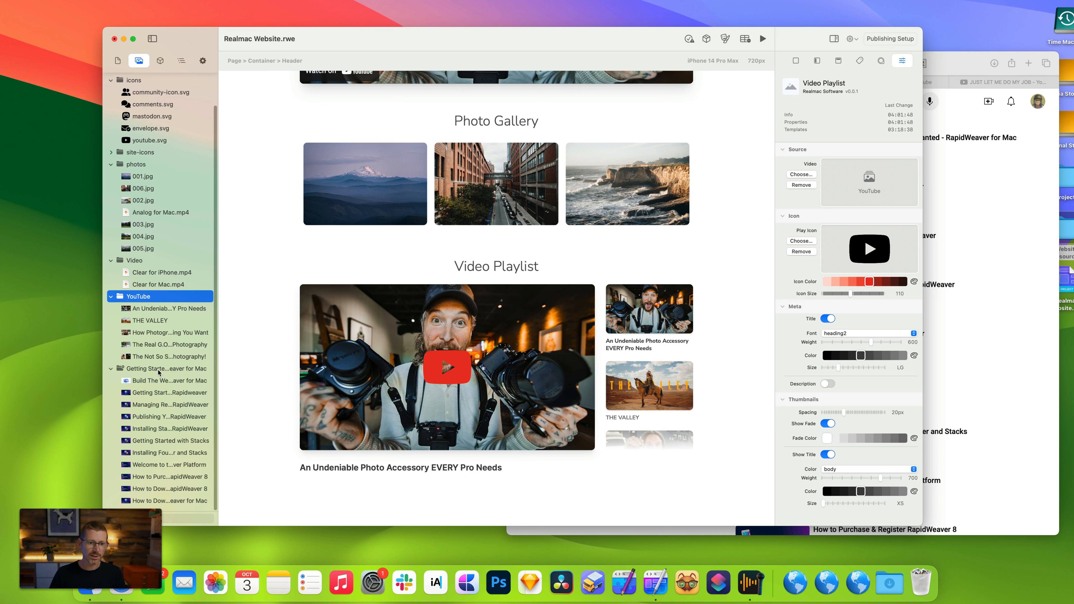
{"action": "left_click", "coordinate": [159, 371]}
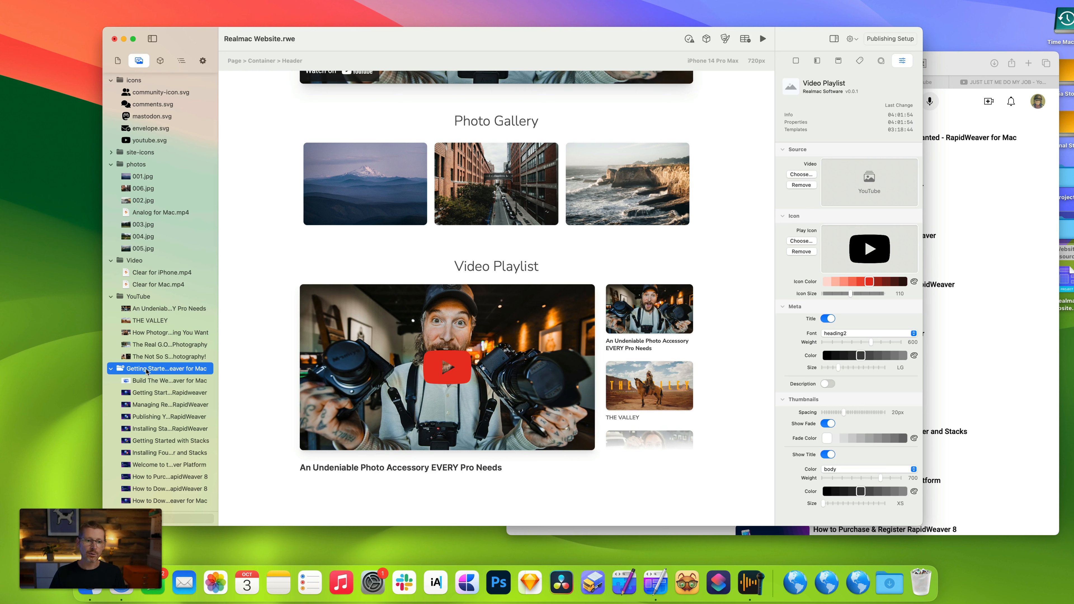
{"action": "left_click_drag", "start_coordinate": [147, 372], "coordinate": [868, 174]}
Scroll the playlist thumbnails and preview the page, switching between videos and playing one, then leave preview mode.
{"action": "scroll", "coordinate": [636, 369], "scroll_direction": "down", "scroll_amount": 5}
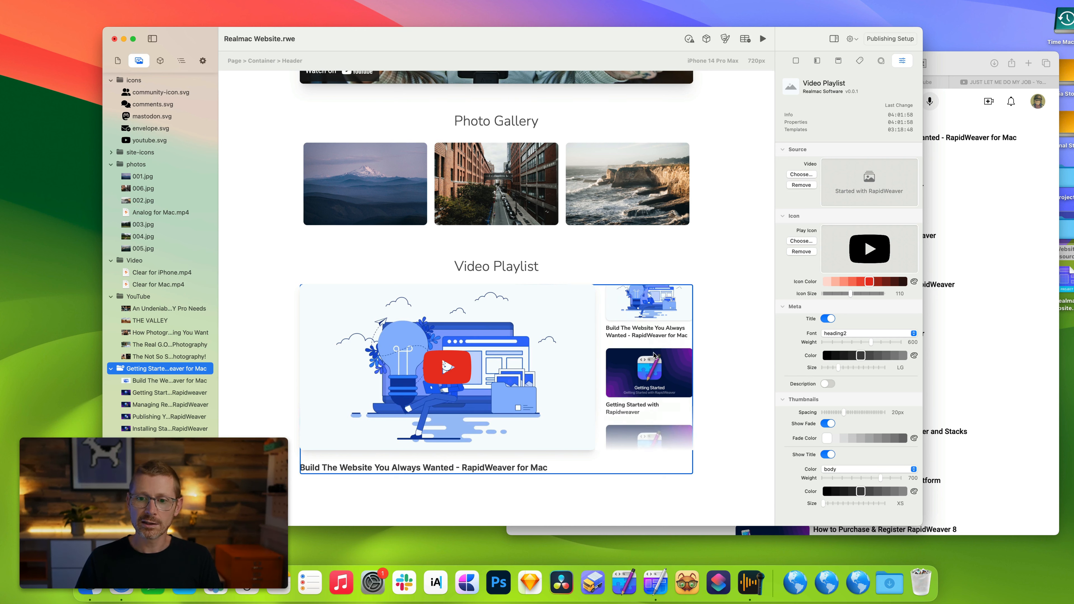
{"action": "scroll", "coordinate": [653, 353], "scroll_direction": "down", "scroll_amount": 5}
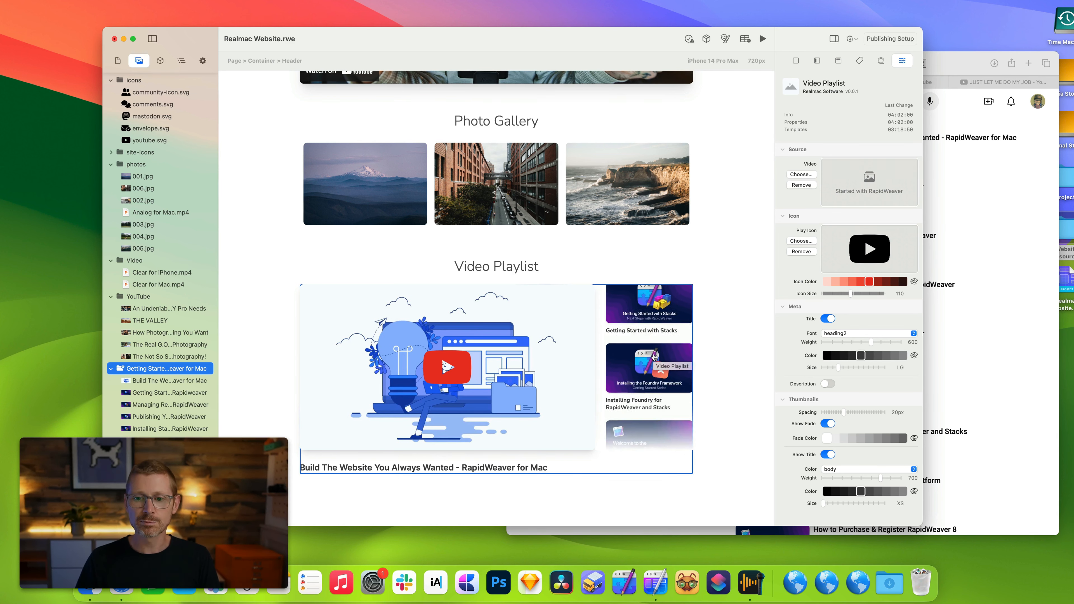
{"action": "scroll", "coordinate": [655, 347], "scroll_direction": "down", "scroll_amount": 3}
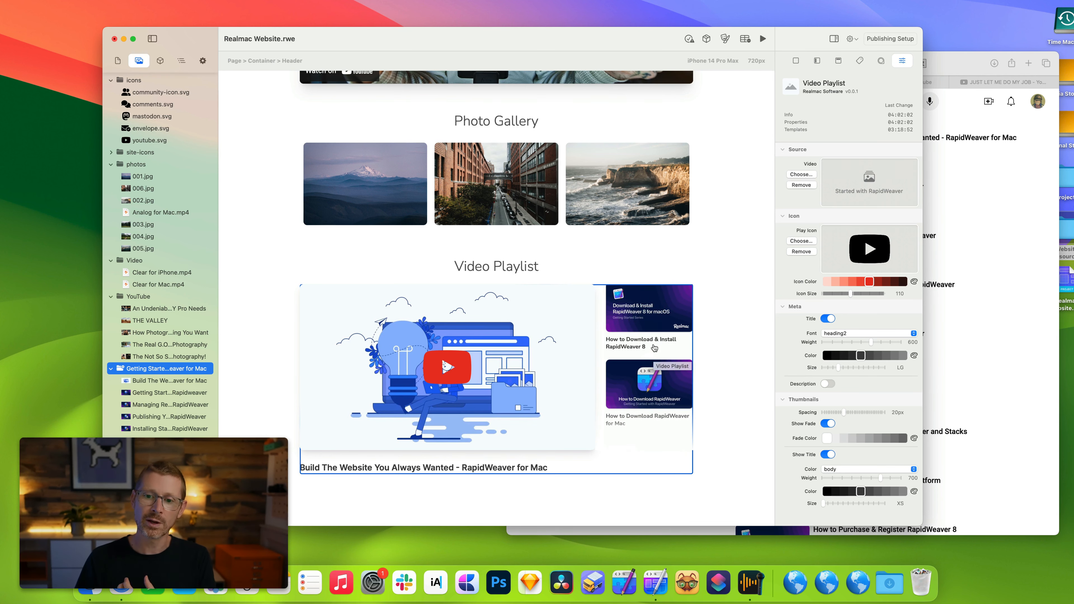
{"action": "key", "text": "super+r"}
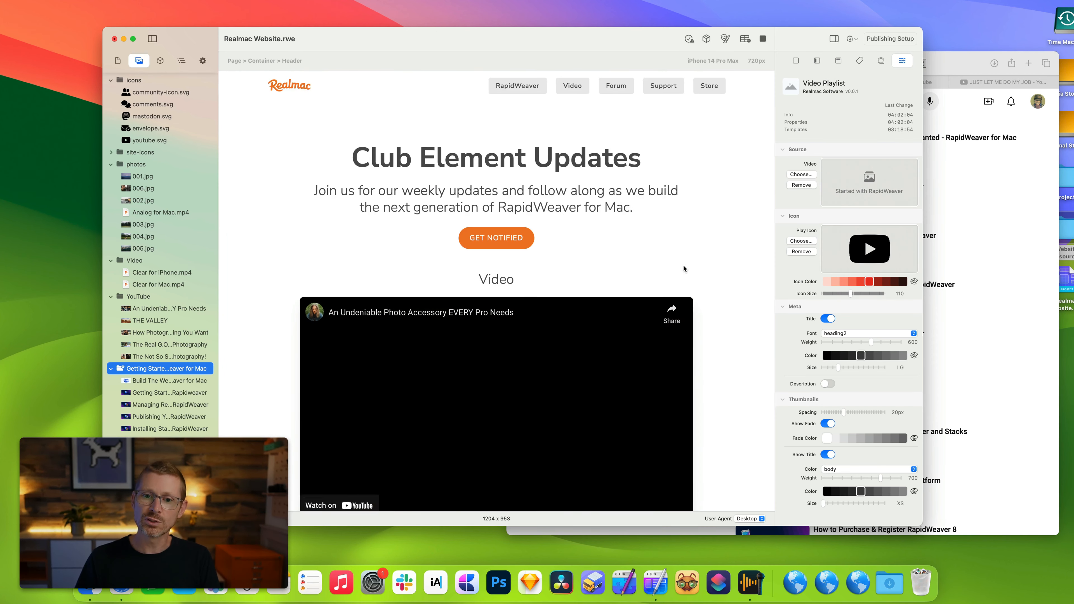
{"action": "scroll", "coordinate": [683, 268], "scroll_direction": "down", "scroll_amount": 3}
{"action": "scroll", "coordinate": [664, 335], "scroll_direction": "down", "scroll_amount": 5}
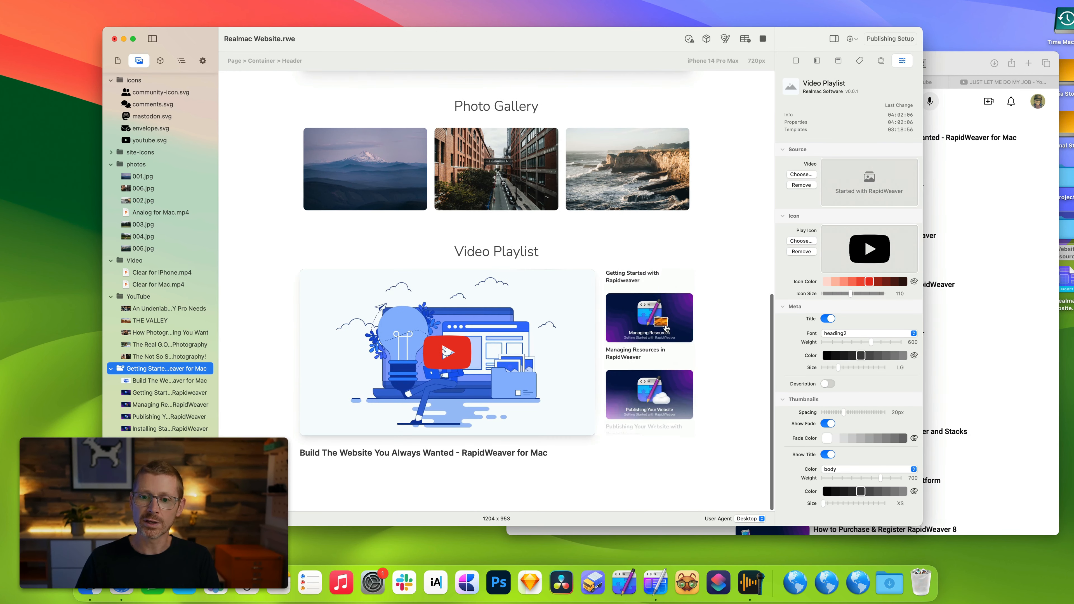
{"action": "scroll", "coordinate": [663, 330], "scroll_direction": "down", "scroll_amount": 3}
{"action": "left_click", "coordinate": [658, 304]}
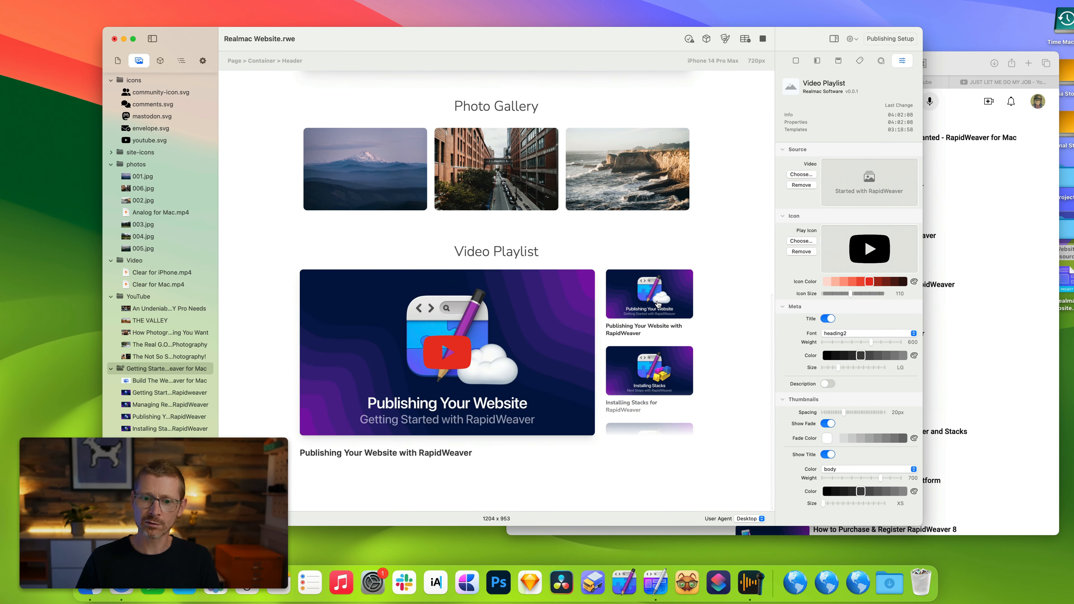
{"action": "left_click", "coordinate": [661, 361]}
{"action": "scroll", "coordinate": [660, 360], "scroll_direction": "down", "scroll_amount": 3}
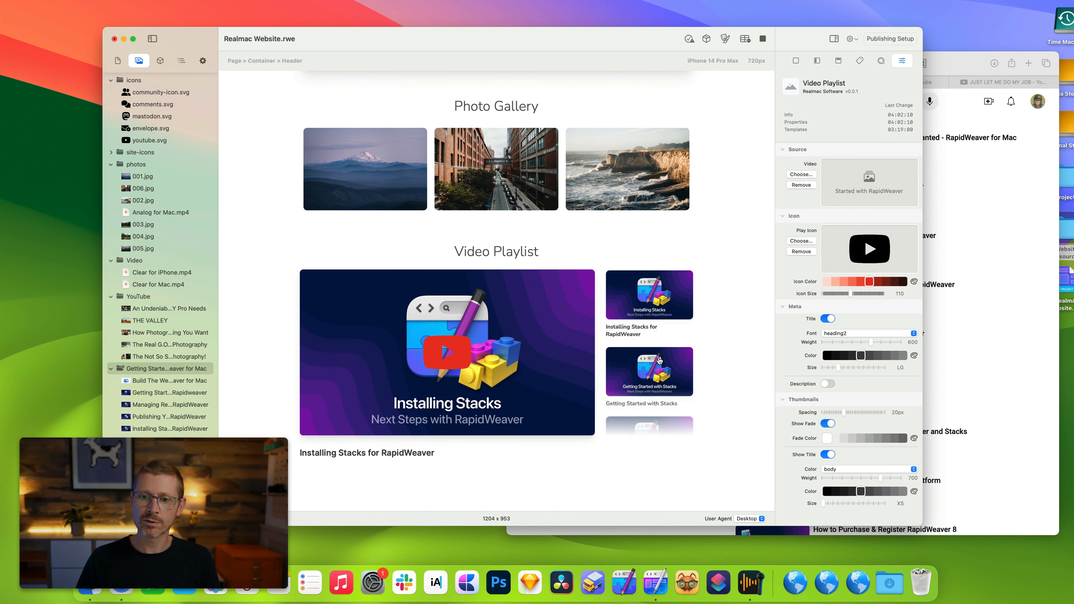
{"action": "left_click", "coordinate": [659, 360]}
{"action": "scroll", "coordinate": [659, 360], "scroll_direction": "up", "scroll_amount": 10}
{"action": "left_click", "coordinate": [652, 311]}
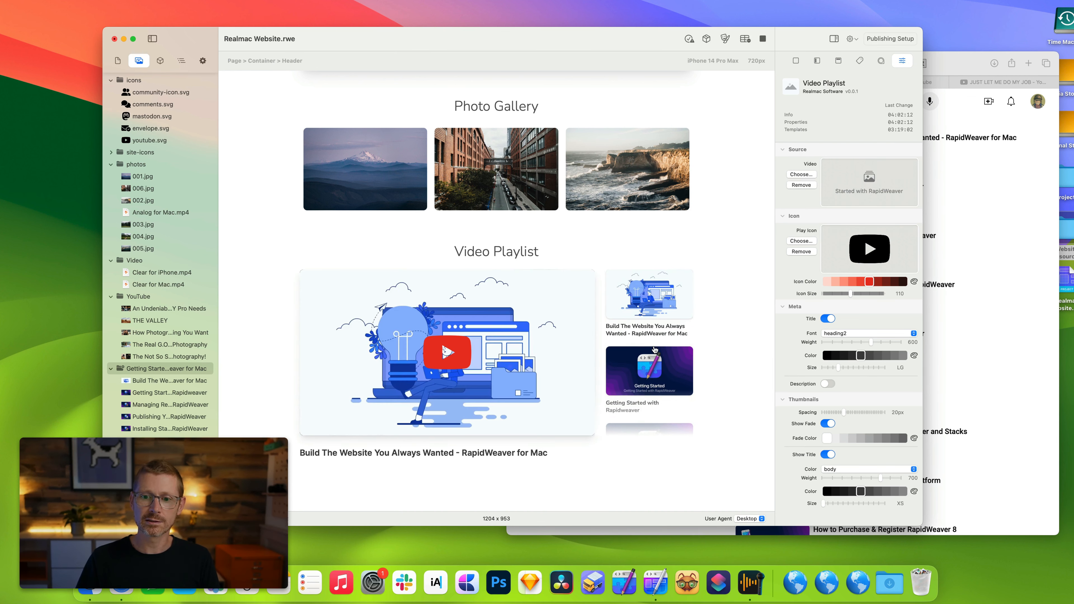
{"action": "left_click", "coordinate": [656, 350]}
{"action": "left_click", "coordinate": [457, 355]}
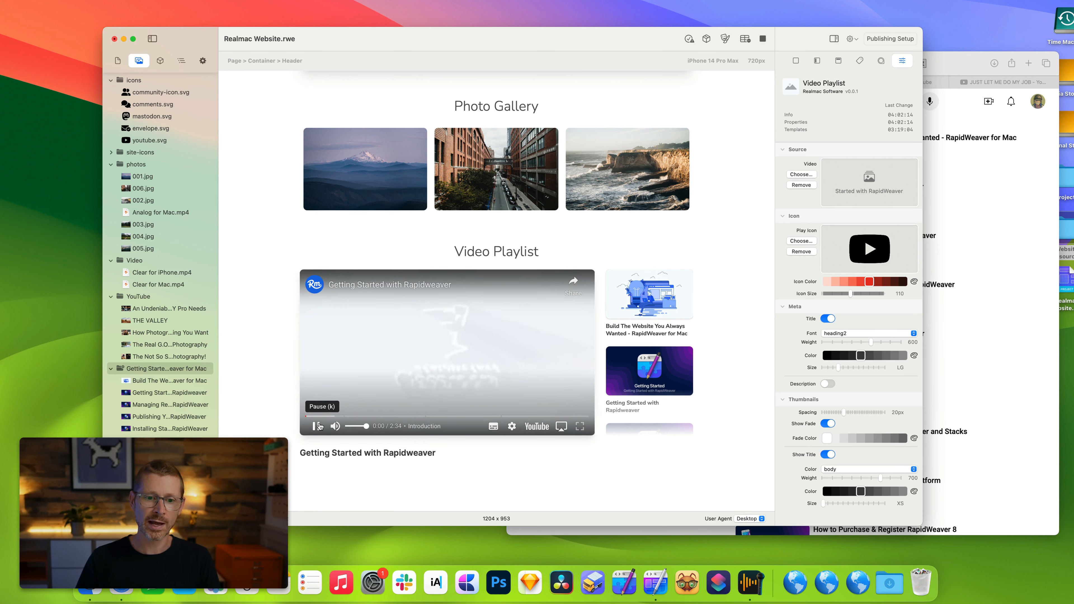
{"action": "scroll", "coordinate": [730, 178], "scroll_direction": "up", "scroll_amount": 2}
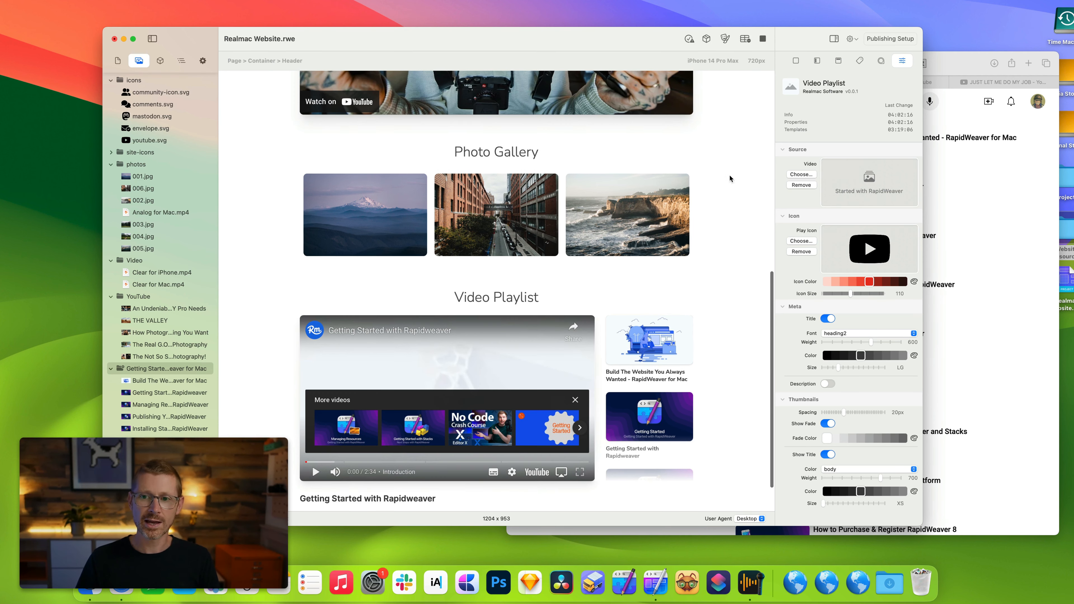
{"action": "left_click", "coordinate": [764, 39]}
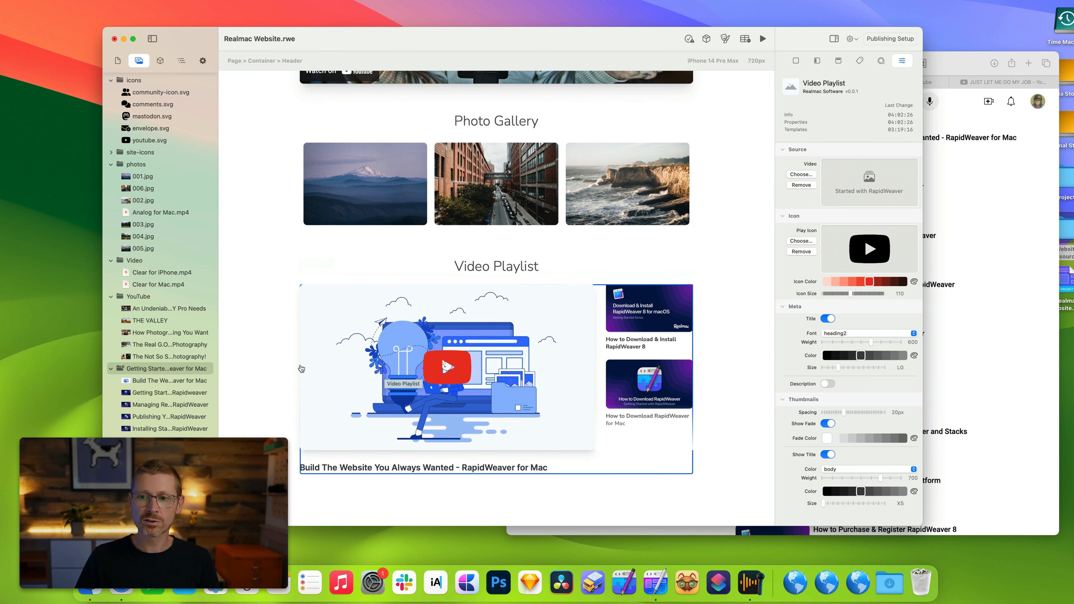
Collapse the resource folders and add Marques Brownlee's Retro Tech YouTube playlist from the browser to the project resources.
{"action": "left_click", "coordinate": [111, 369]}
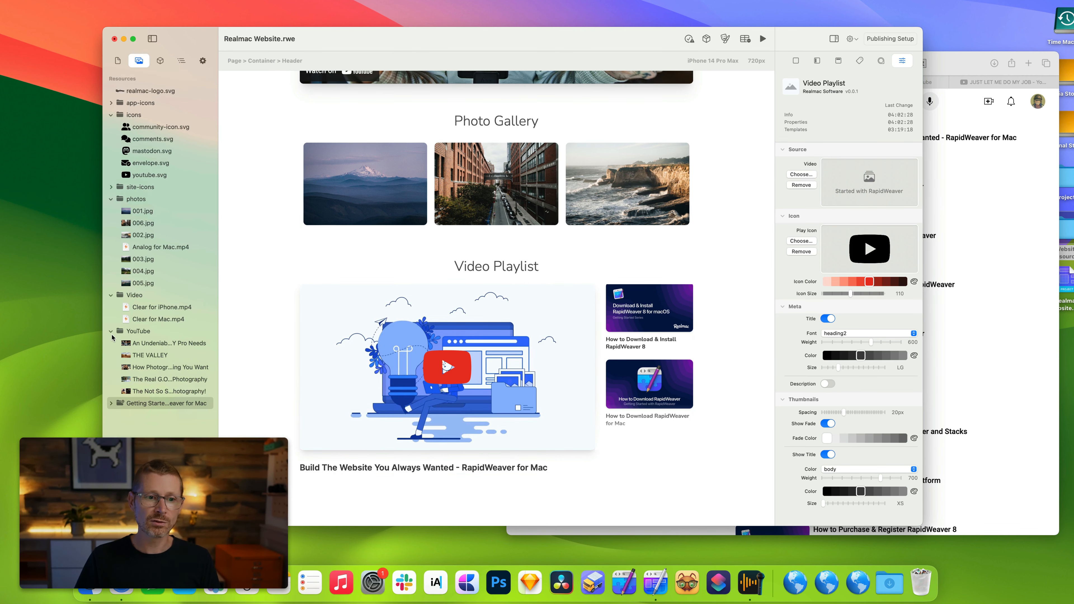
{"action": "left_click", "coordinate": [111, 331]}
{"action": "left_click", "coordinate": [935, 288]}
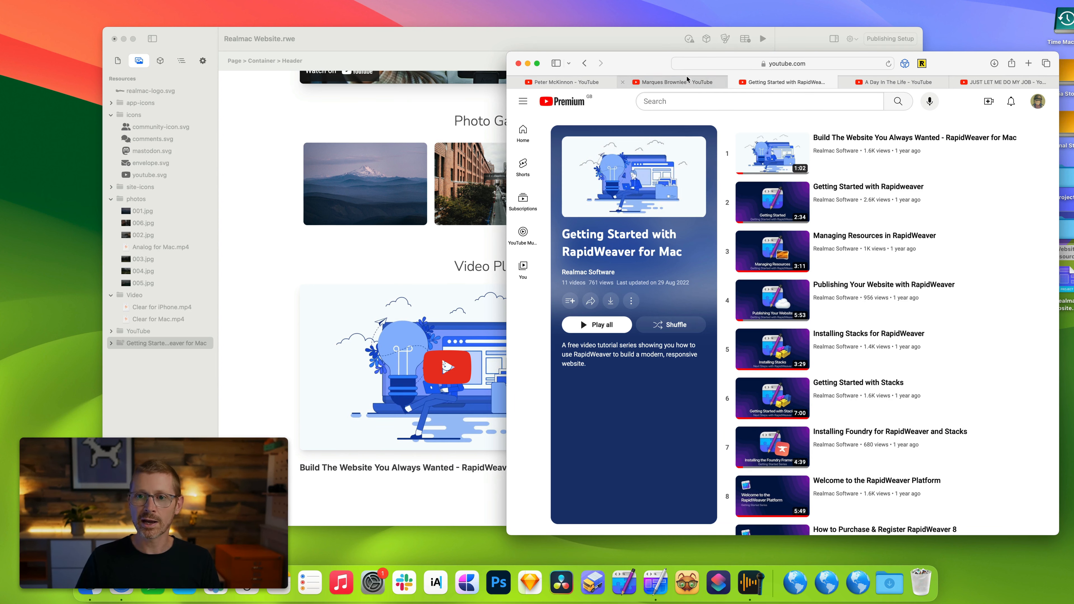
{"action": "left_click", "coordinate": [689, 82]}
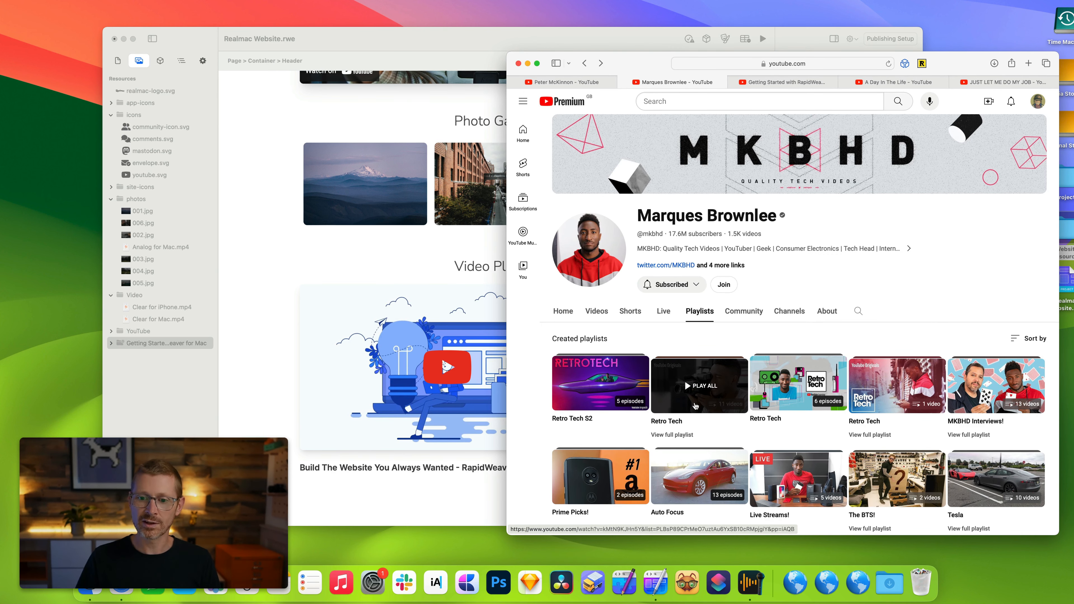
{"action": "left_click", "coordinate": [679, 433]}
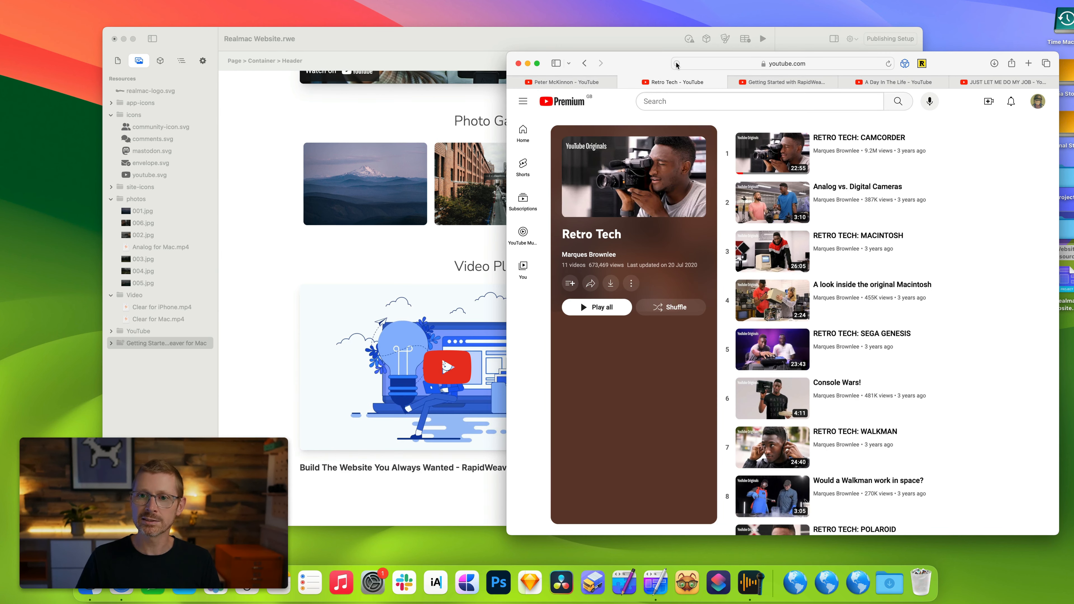
{"action": "left_click_drag", "start_coordinate": [676, 65], "coordinate": [122, 80]}
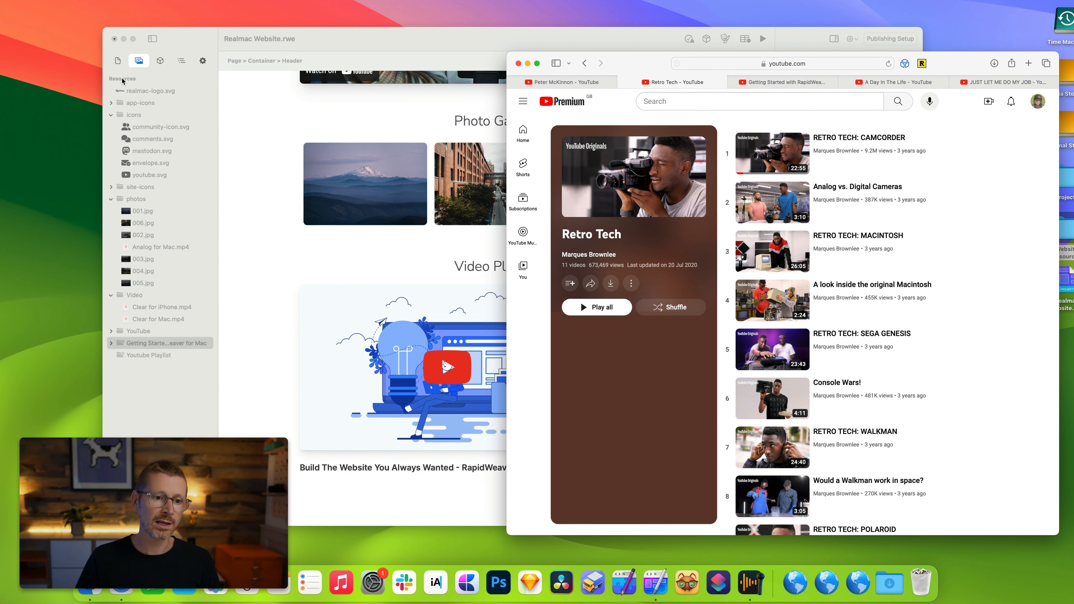
Set the Video Playlist's source to the Retro Tech folder.
{"action": "left_click", "coordinate": [111, 355]}
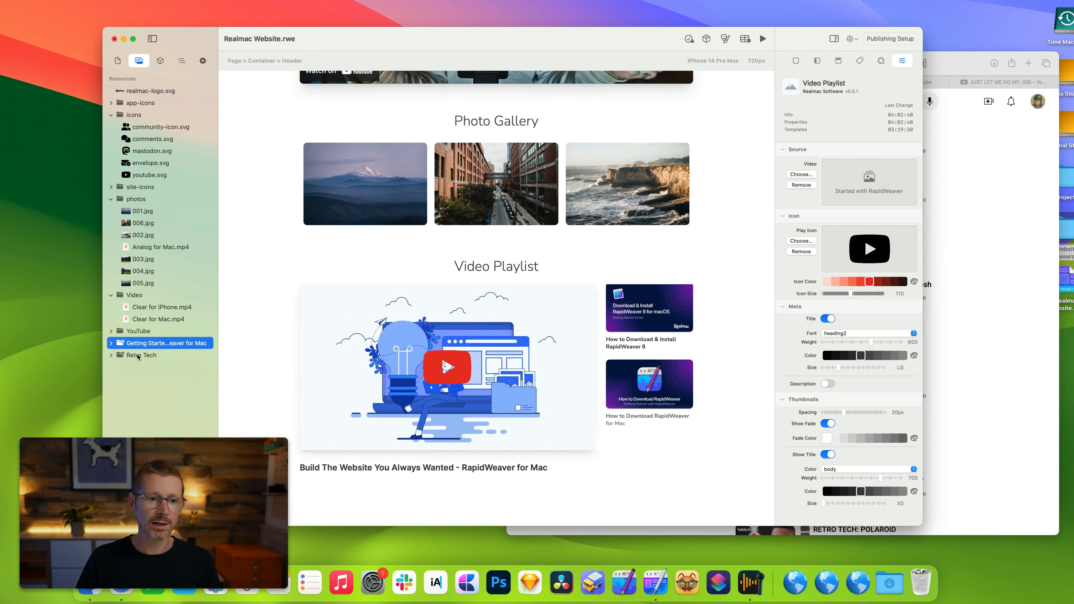
{"action": "left_click_drag", "start_coordinate": [141, 355], "coordinate": [868, 191]}
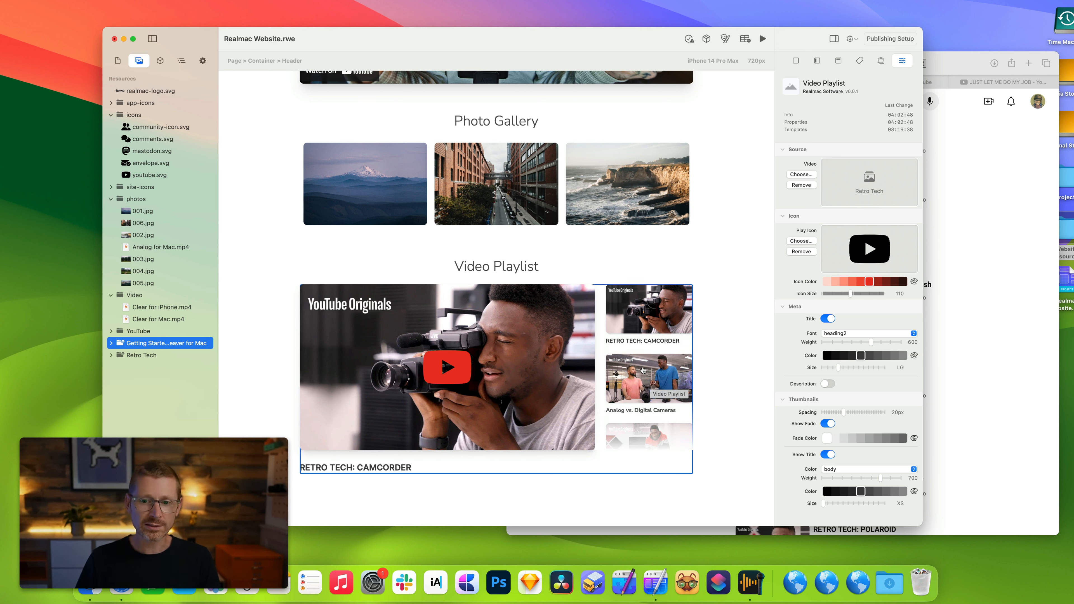
Remove the RETRO TECH: CAMCORDER video from the Retro Tech resource folder.
{"action": "left_click", "coordinate": [110, 344]}
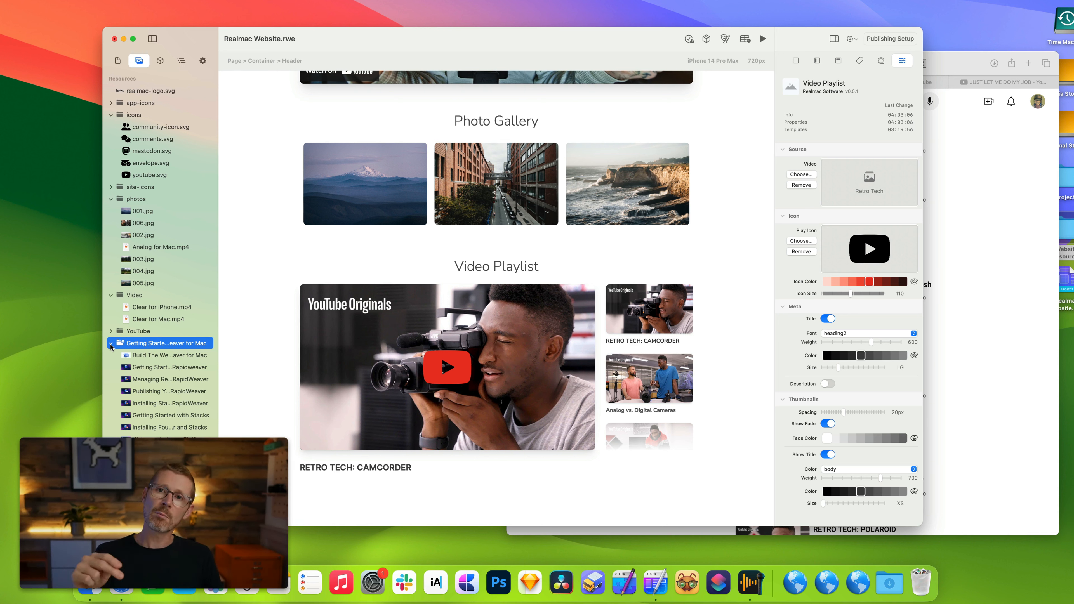
{"action": "left_click", "coordinate": [153, 356]}
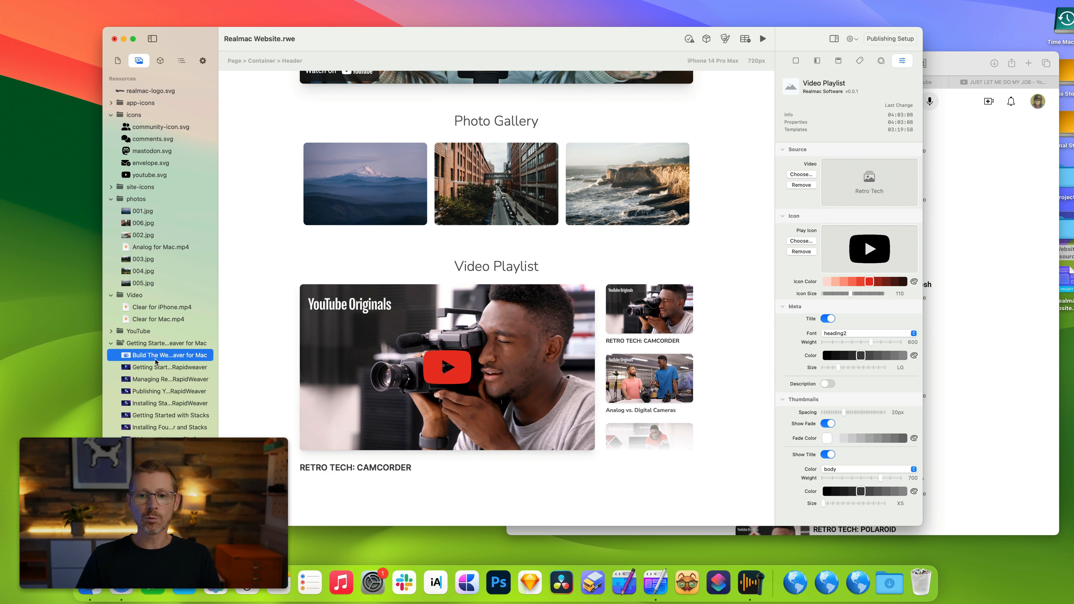
{"action": "left_click", "coordinate": [110, 343]}
{"action": "left_click", "coordinate": [667, 384]}
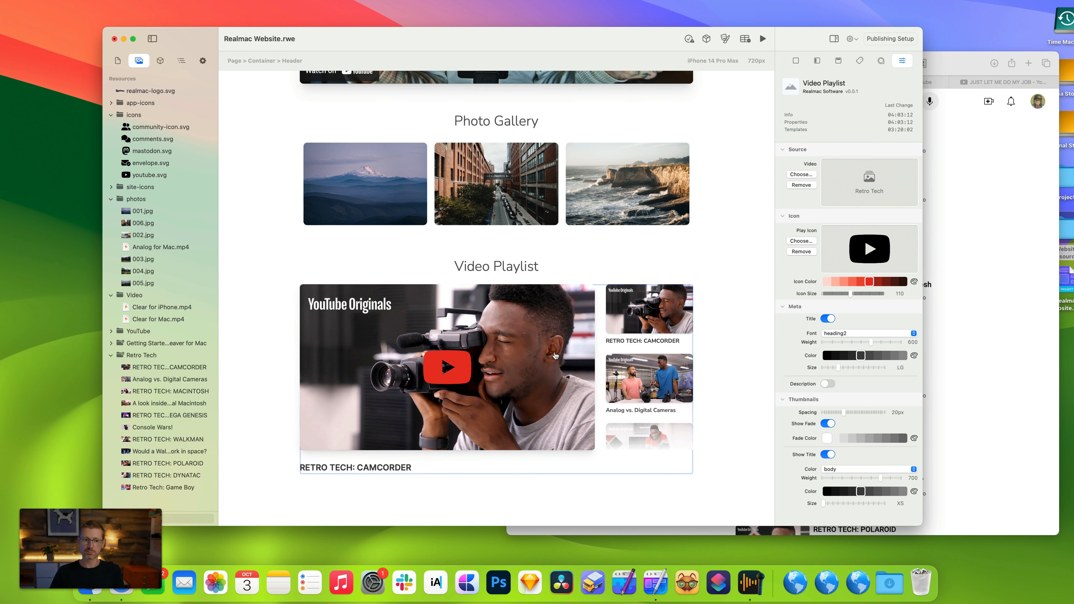
{"action": "right_click", "coordinate": [178, 367]}
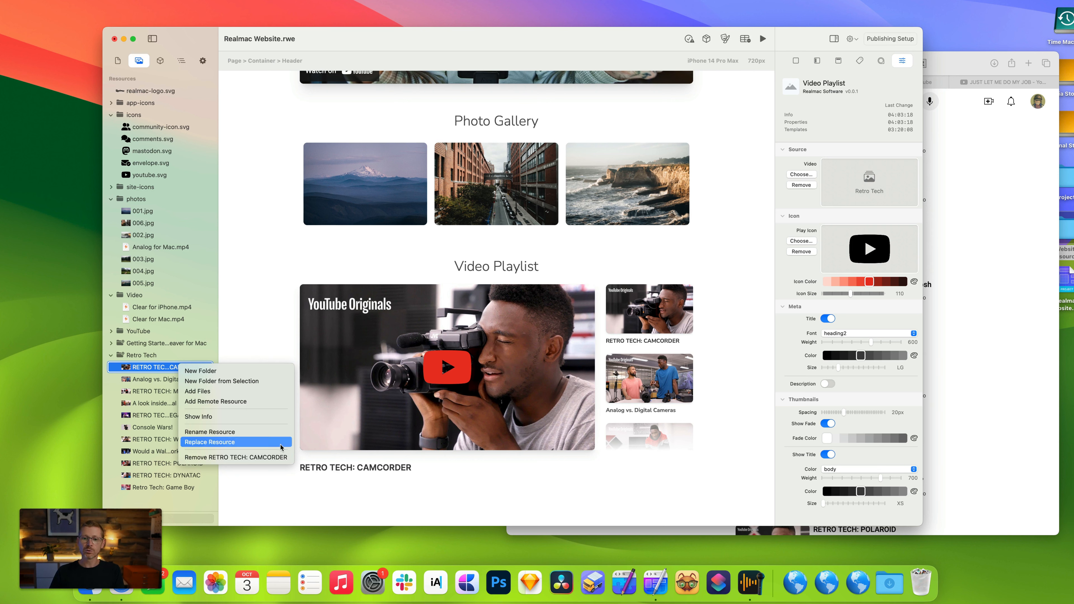
{"action": "left_click", "coordinate": [257, 457]}
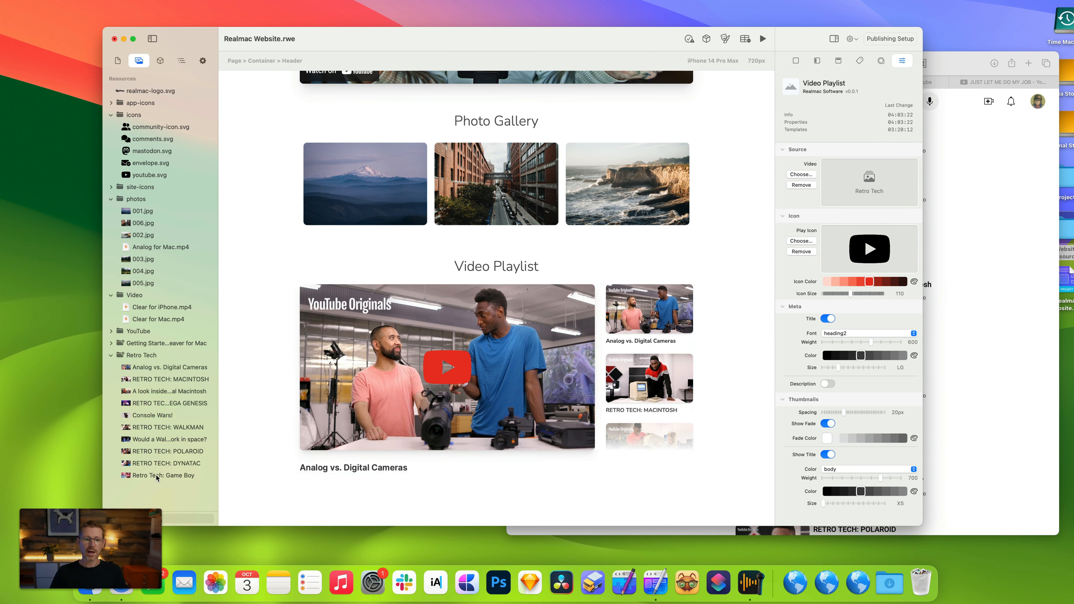
Reorder the Retro Tech videos, moving Retro Tech: Game Boy and then RETRO TECH: MACINTOSH to the top.
{"action": "left_click_drag", "start_coordinate": [156, 477], "coordinate": [166, 364]}
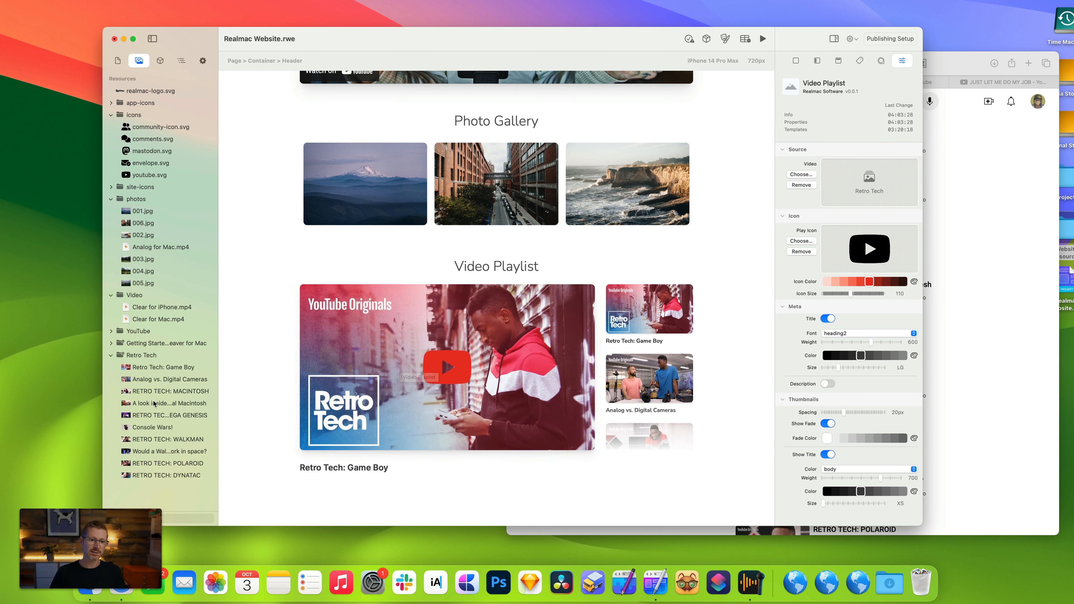
{"action": "left_click_drag", "start_coordinate": [157, 391], "coordinate": [160, 362]}
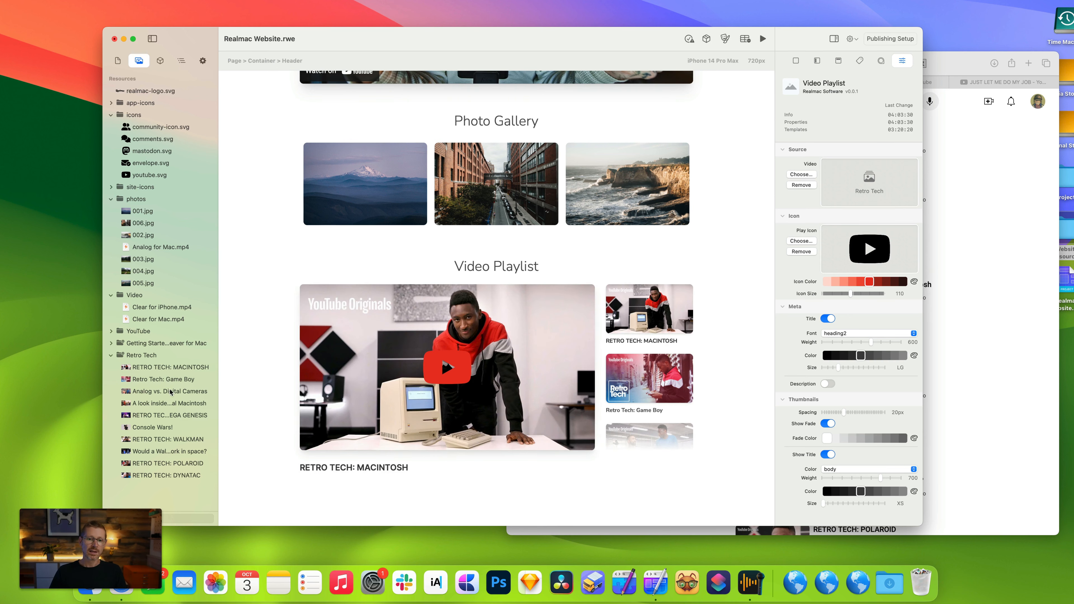
Remove Console Wars!, RETRO TECH: WALKMAN and Would a Walkman work in space? from the Retro Tech folder.
{"action": "left_click", "coordinate": [170, 465]}
{"action": "left_click", "coordinate": [163, 428]}
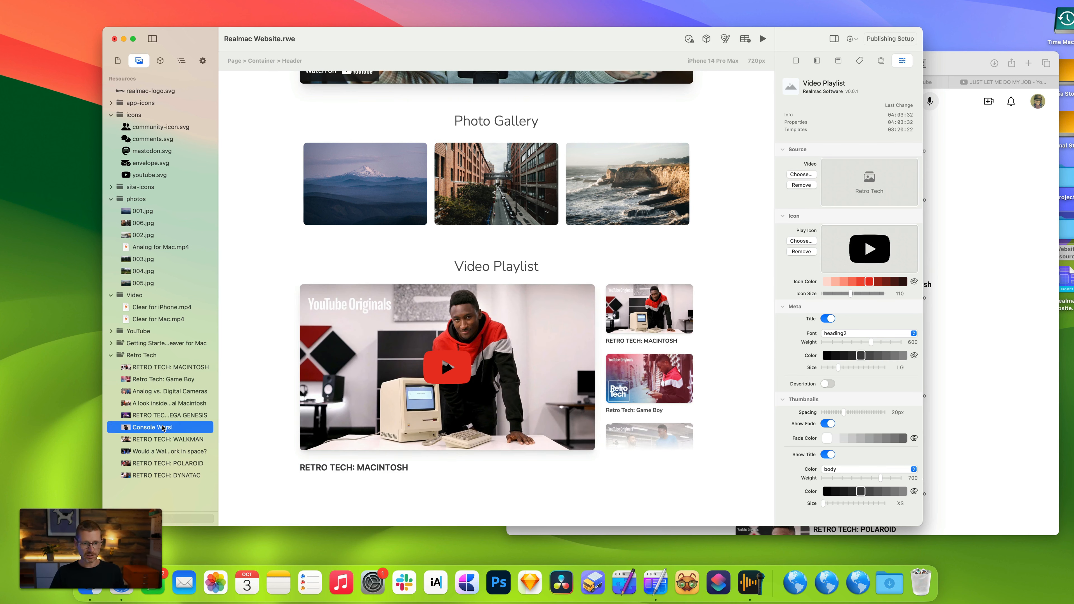
{"action": "left_click", "coordinate": [168, 452], "text": "shift"}
{"action": "right_click", "coordinate": [168, 451]}
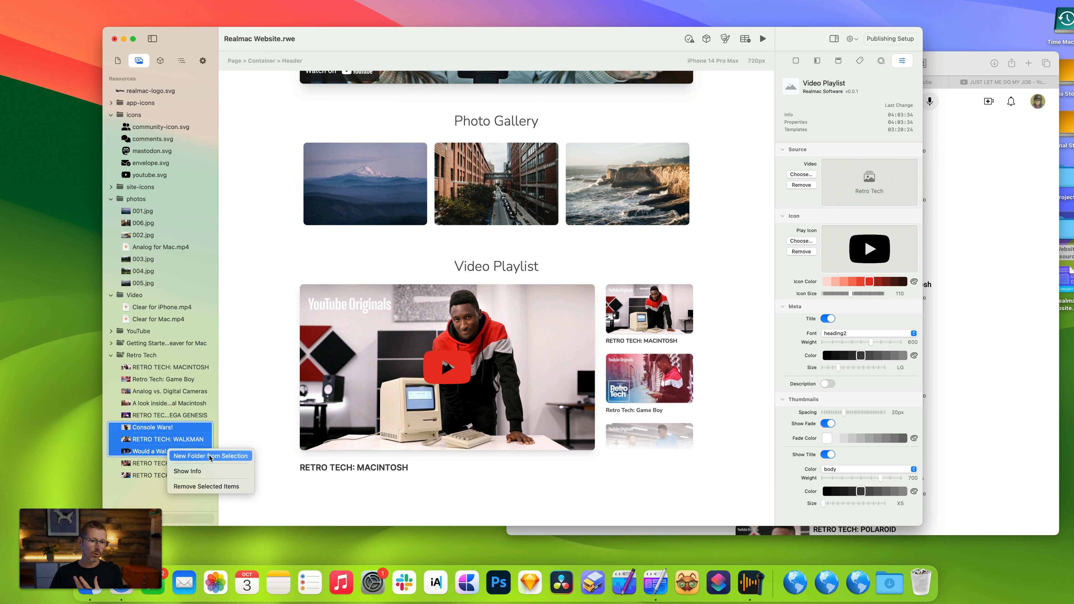
{"action": "left_click", "coordinate": [239, 488]}
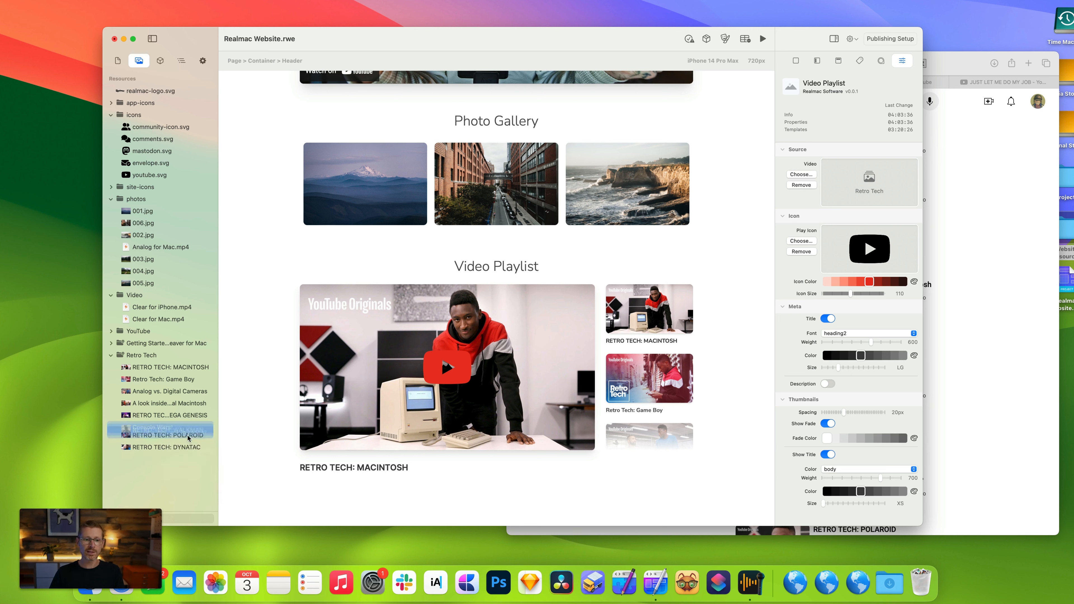
Resync the Retro Tech resource folder from YouTube.
{"action": "left_click", "coordinate": [157, 359]}
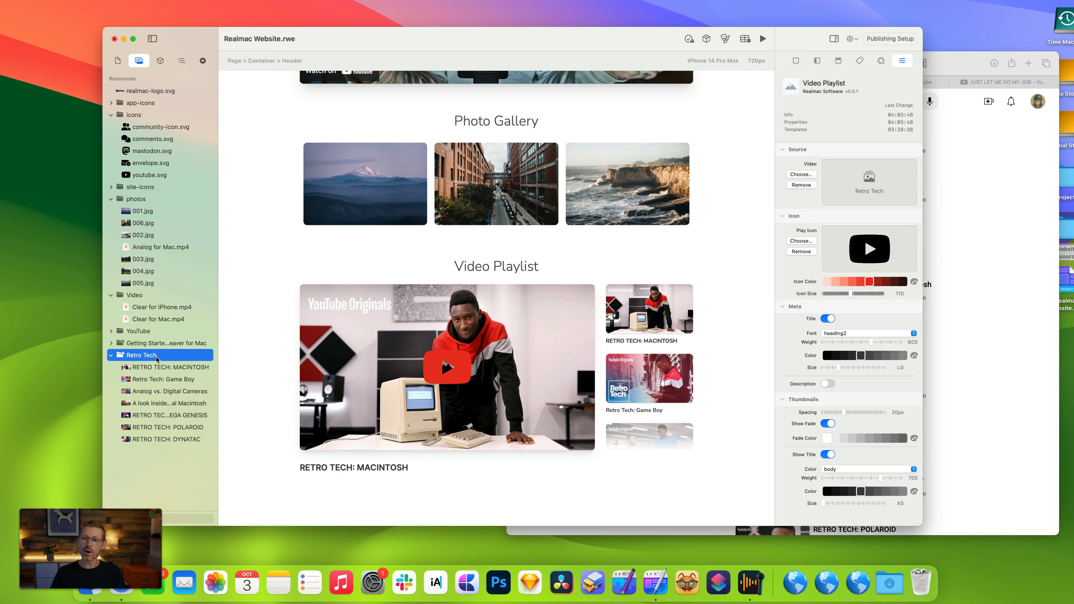
{"action": "right_click", "coordinate": [157, 358]}
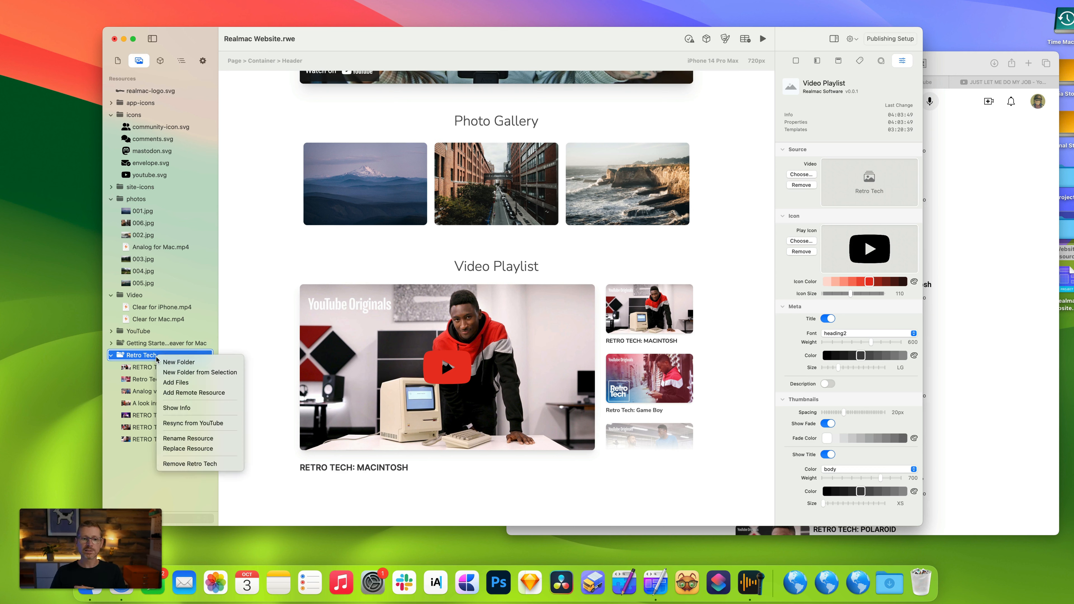
{"action": "left_click", "coordinate": [225, 426]}
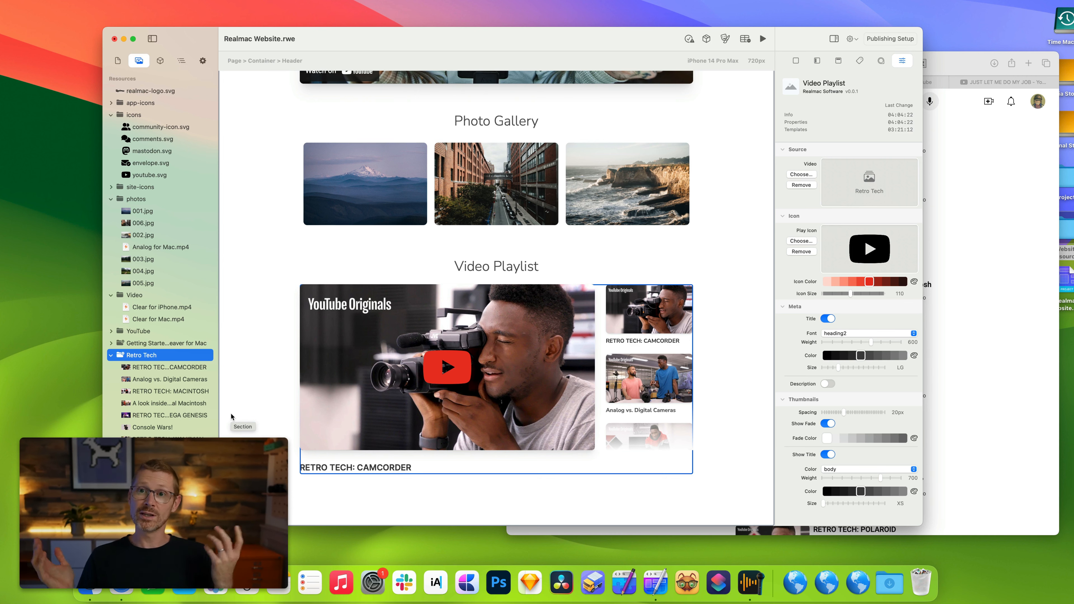
Add Canoopsy's A Day In The Life YouTube playlist from the browser to the project resources.
{"action": "left_click", "coordinate": [938, 156]}
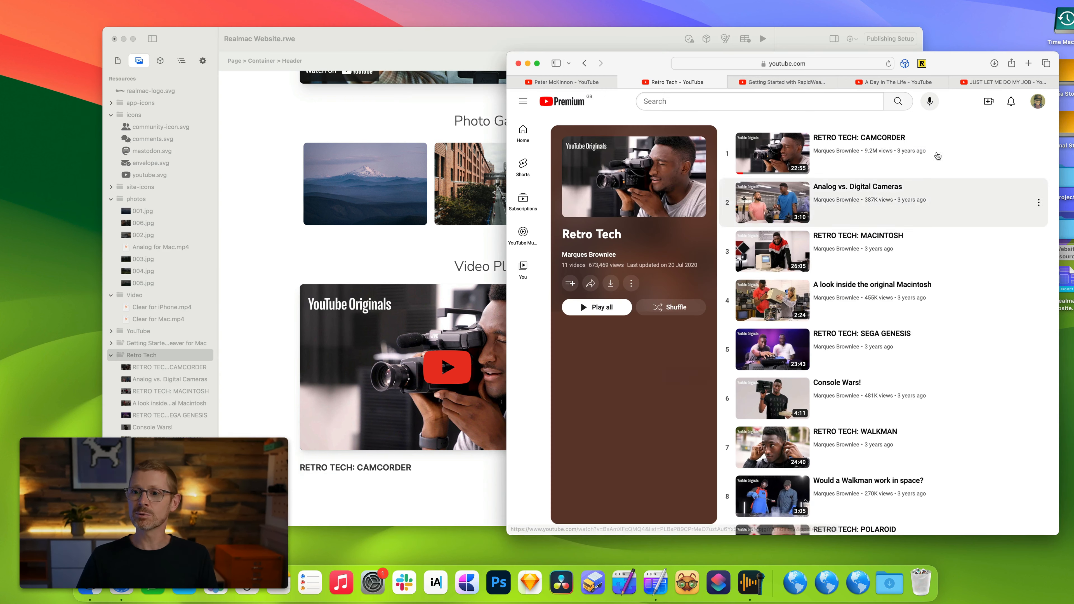
{"action": "left_click", "coordinate": [782, 82]}
{"action": "left_click", "coordinate": [872, 83]}
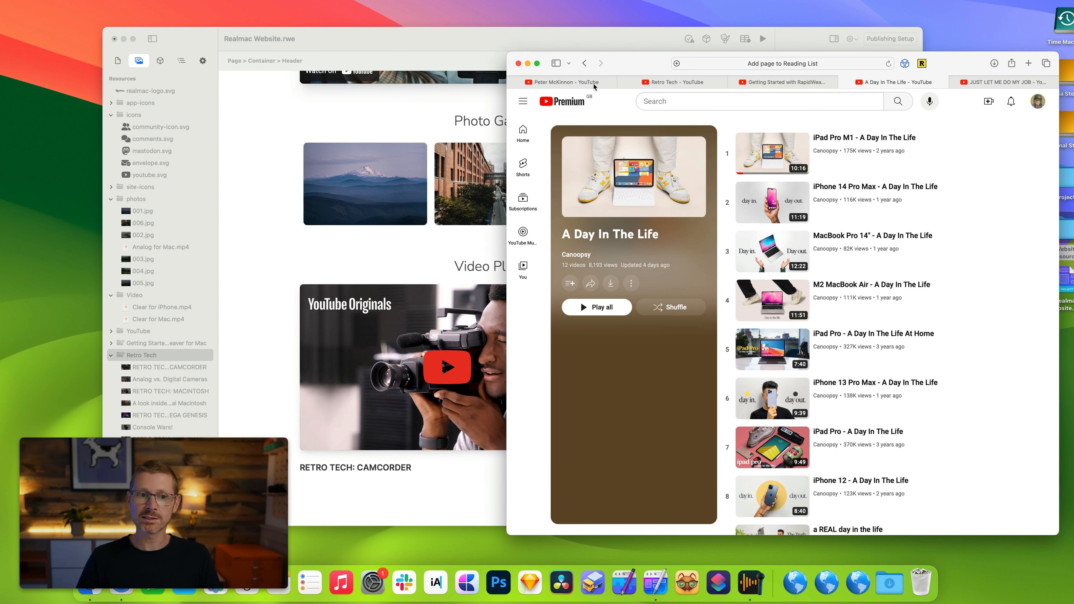
{"action": "left_click_drag", "start_coordinate": [677, 64], "coordinate": [137, 79]}
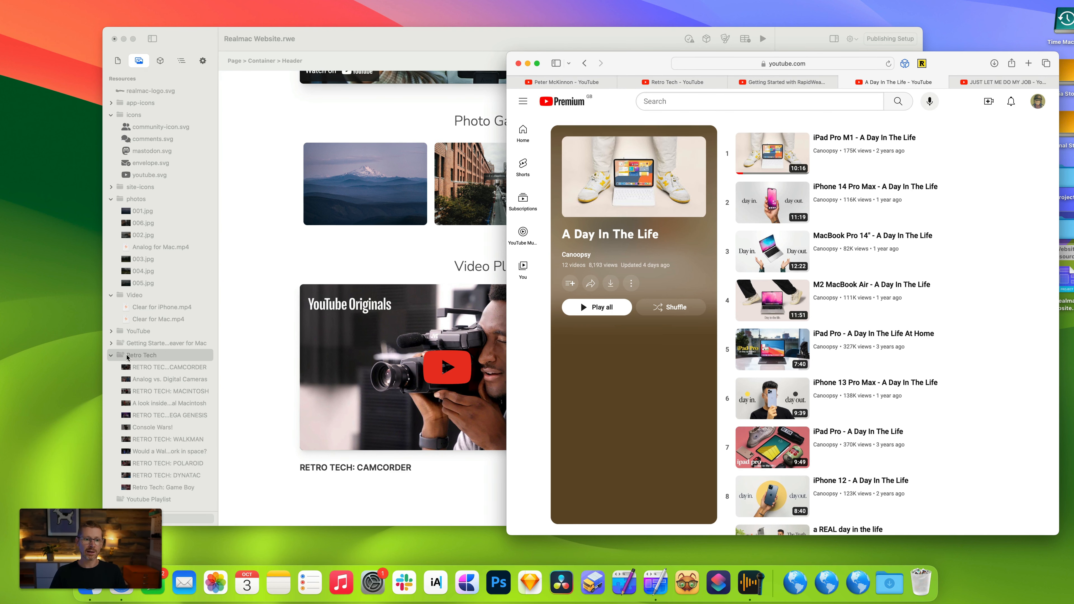
Collapse the resource folders and set the Video Playlist's source to the A Day In The Life folder.
{"action": "left_click", "coordinate": [112, 356]}
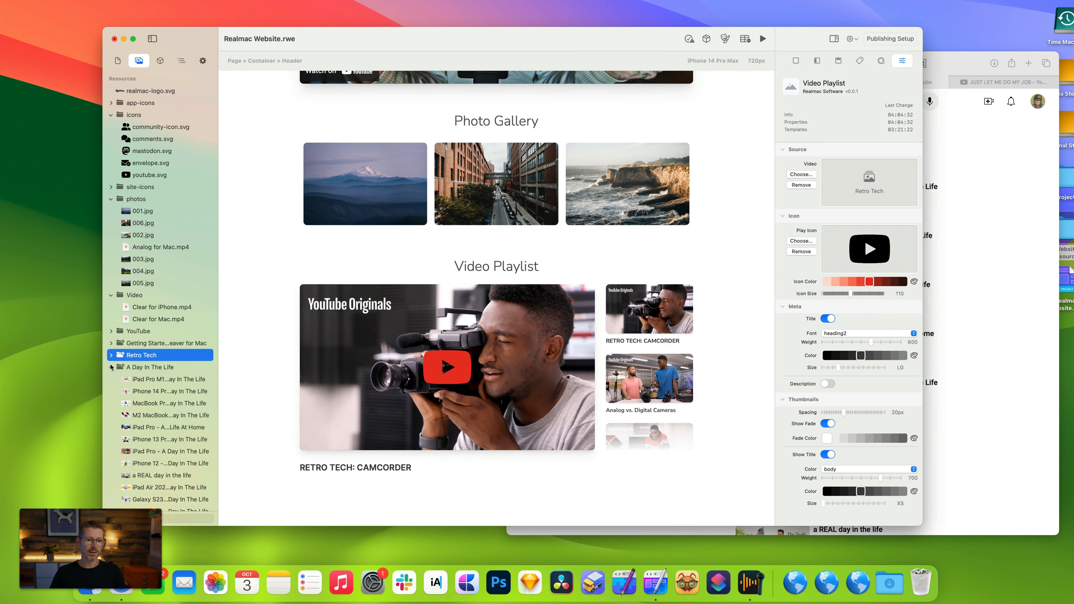
{"action": "left_click", "coordinate": [112, 367]}
{"action": "left_click_drag", "start_coordinate": [146, 367], "coordinate": [888, 186]}
Add 37signals' JUST LET ME DO MY JOB YouTube playlist from the browser to the project resources.
{"action": "left_click", "coordinate": [1010, 166]}
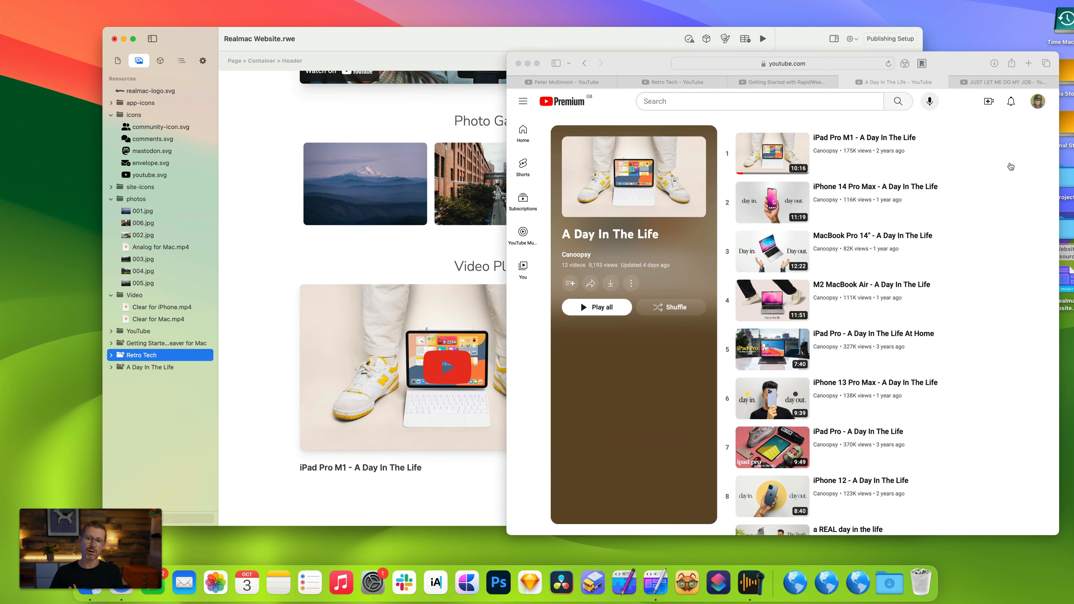
{"action": "left_click", "coordinate": [1002, 82]}
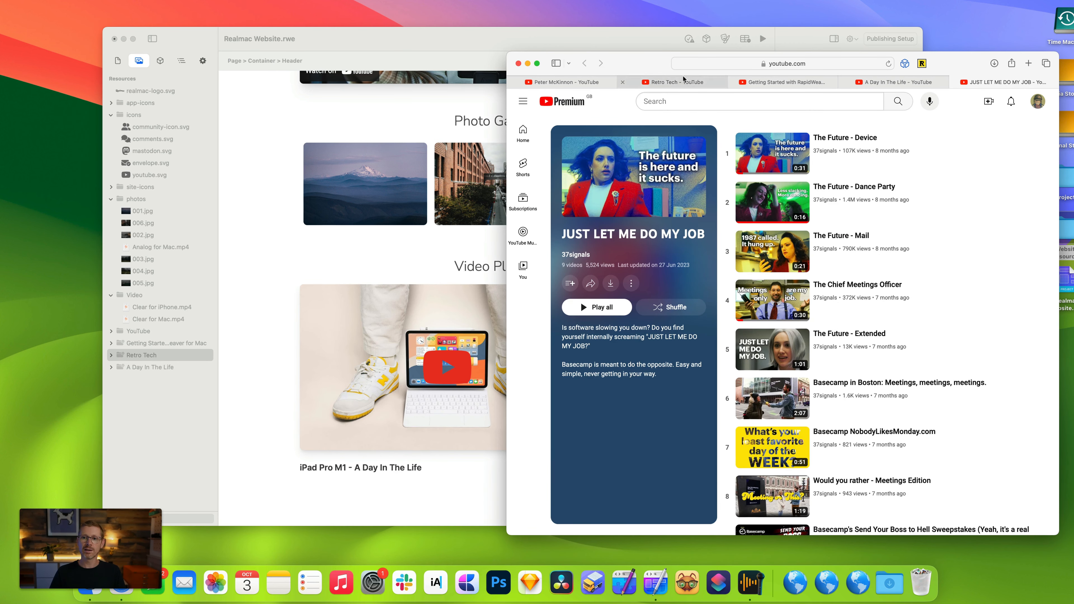
{"action": "left_click_drag", "start_coordinate": [677, 63], "coordinate": [134, 78]}
{"action": "left_click", "coordinate": [133, 78]}
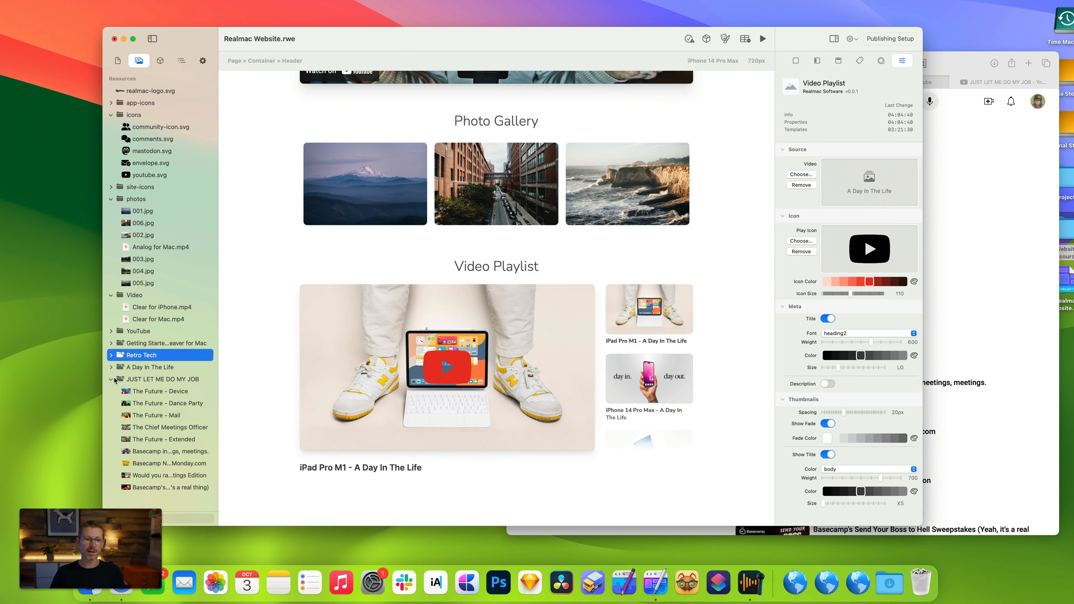
Duplicate the Playlist container in the page layout.
{"action": "left_click", "coordinate": [114, 380]}
{"action": "left_click", "coordinate": [111, 379]}
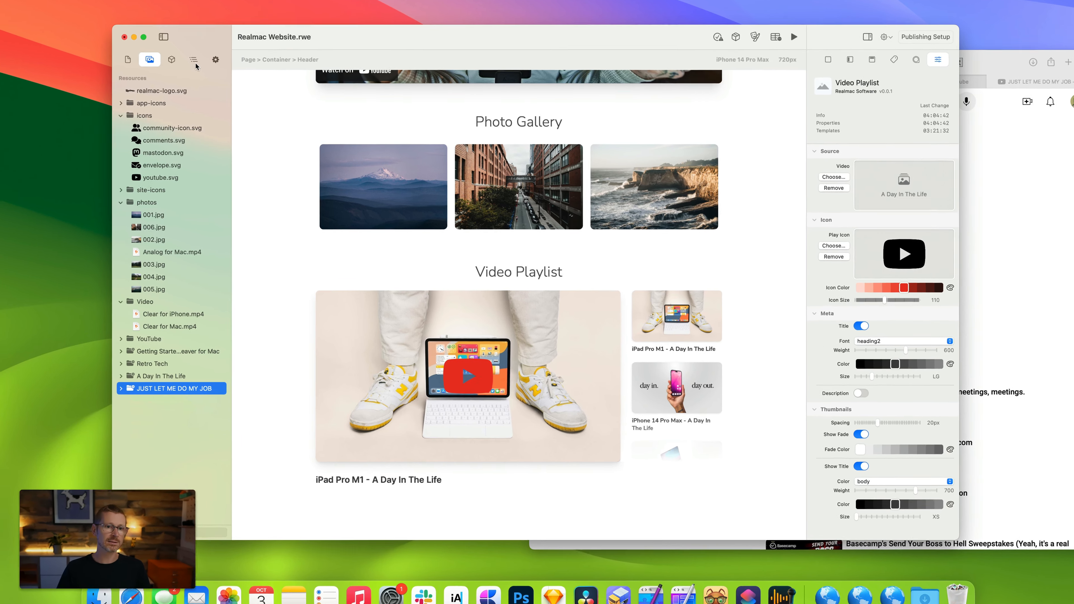
{"action": "left_click", "coordinate": [195, 63]}
{"action": "left_click", "coordinate": [213, 303]}
{"action": "right_click", "coordinate": [213, 304]}
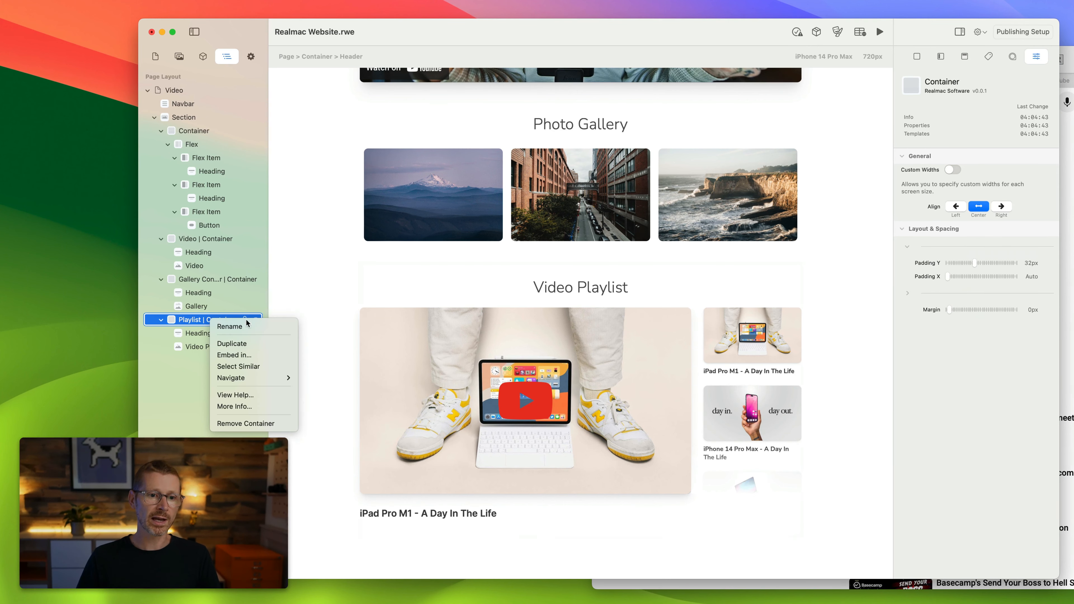
{"action": "left_click", "coordinate": [260, 341]}
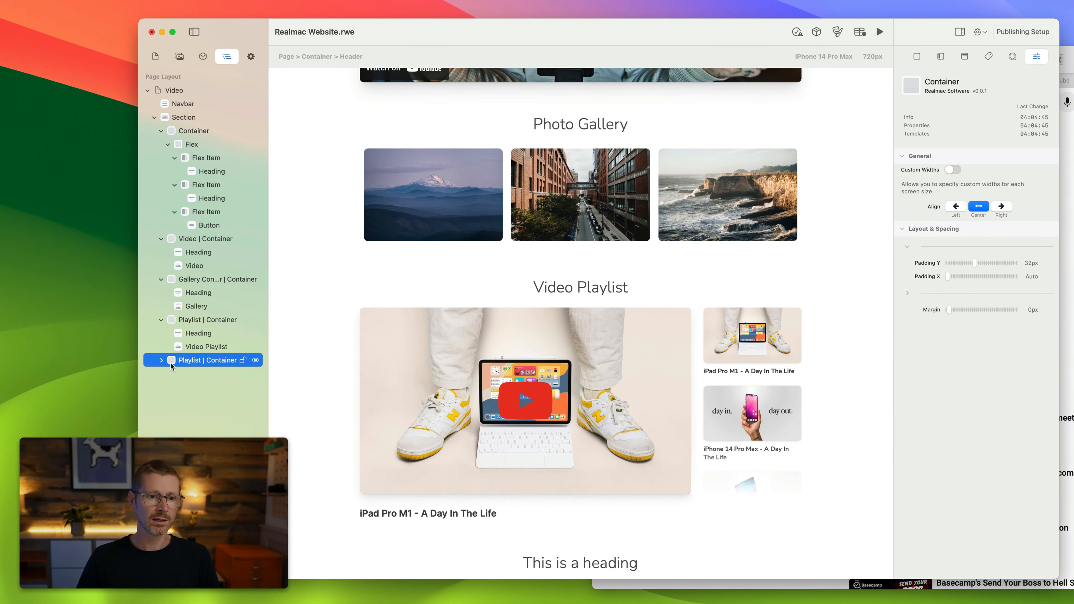
Set the duplicated Video Playlist's source to the JUST LET ME DO MY JOB folder.
{"action": "left_click", "coordinate": [161, 361]}
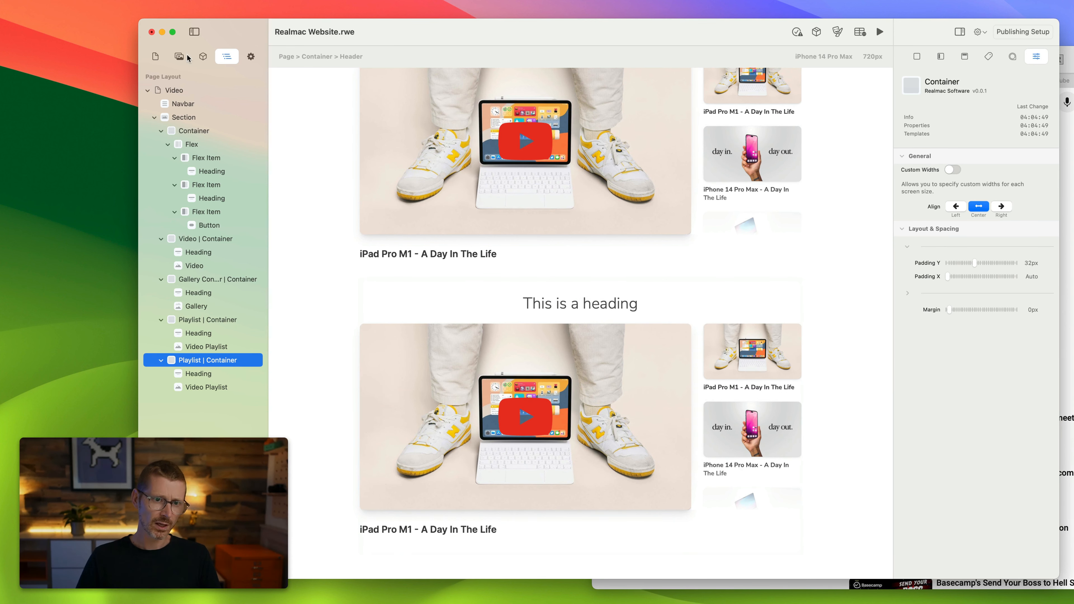
{"action": "left_click", "coordinate": [672, 435]}
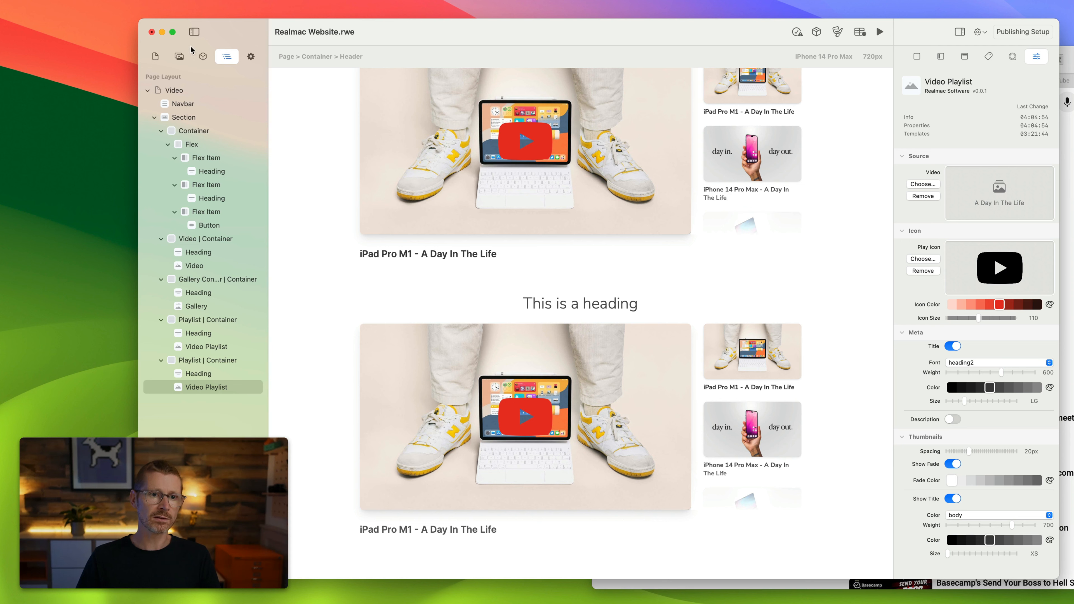
{"action": "left_click", "coordinate": [180, 58]}
{"action": "left_click_drag", "start_coordinate": [200, 416], "coordinate": [1005, 203]}
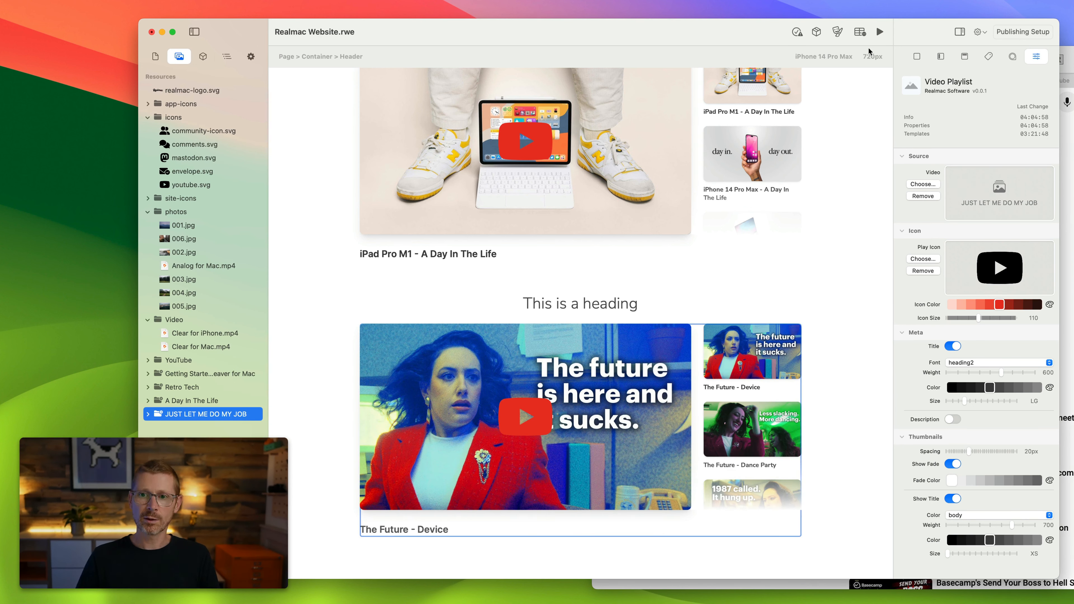
Scroll through the page to review both video playlists.
{"action": "scroll", "coordinate": [748, 385], "scroll_direction": "down", "scroll_amount": 5}
{"action": "scroll", "coordinate": [748, 384], "scroll_direction": "up", "scroll_amount": 6}
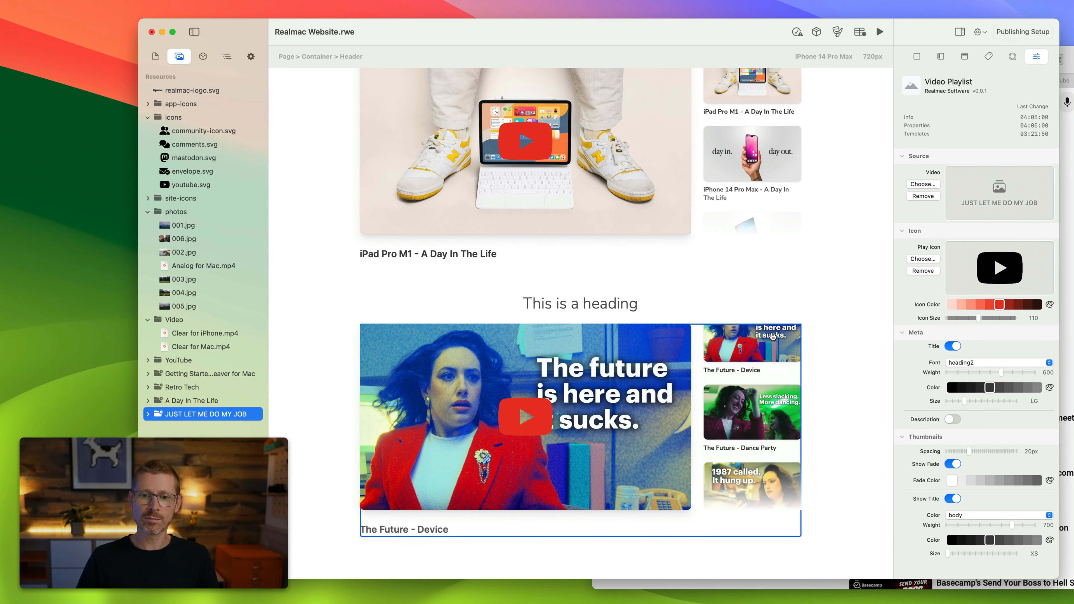
{"action": "scroll", "coordinate": [856, 275], "scroll_direction": "up", "scroll_amount": 4}
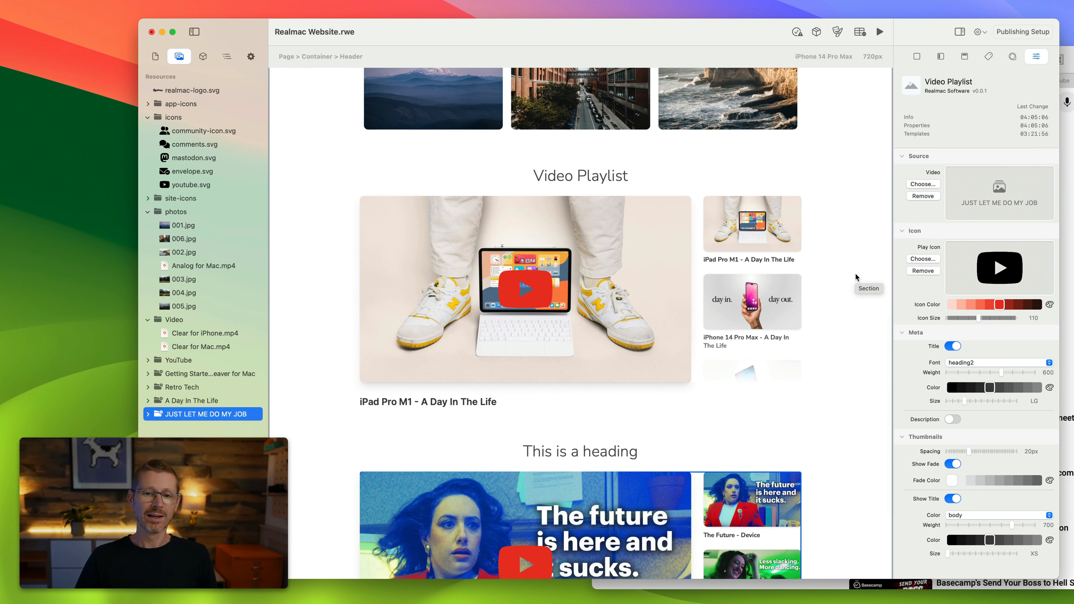
{"action": "scroll", "coordinate": [851, 317], "scroll_direction": "up", "scroll_amount": 3}
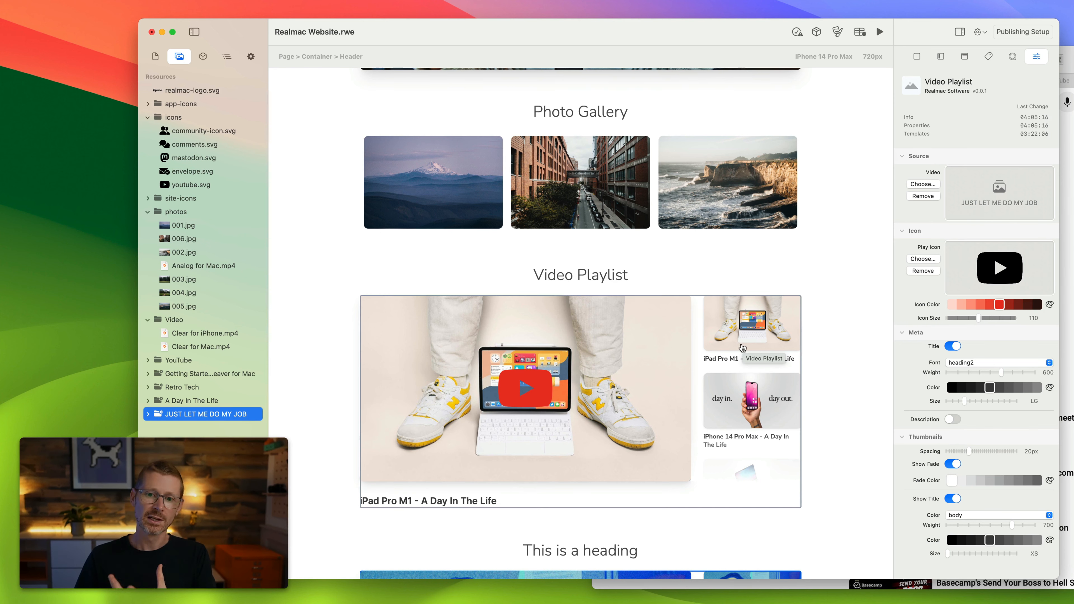
{"action": "scroll", "coordinate": [750, 335], "scroll_direction": "up", "scroll_amount": 14}
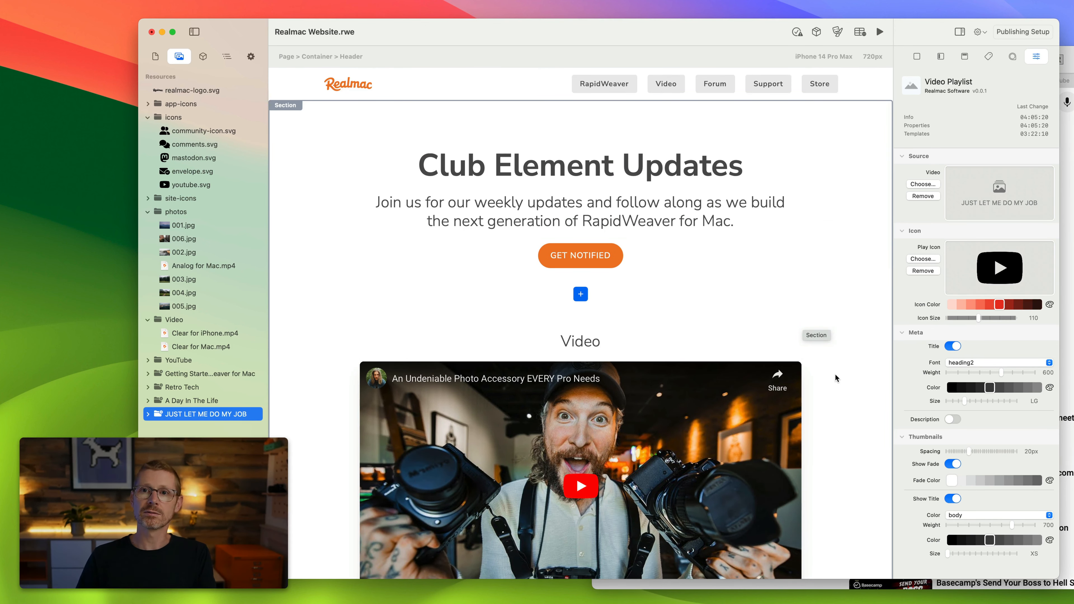
{"action": "scroll", "coordinate": [808, 354], "scroll_direction": "down", "scroll_amount": 1}
{"action": "scroll", "coordinate": [808, 354], "scroll_direction": "down", "scroll_amount": 10}
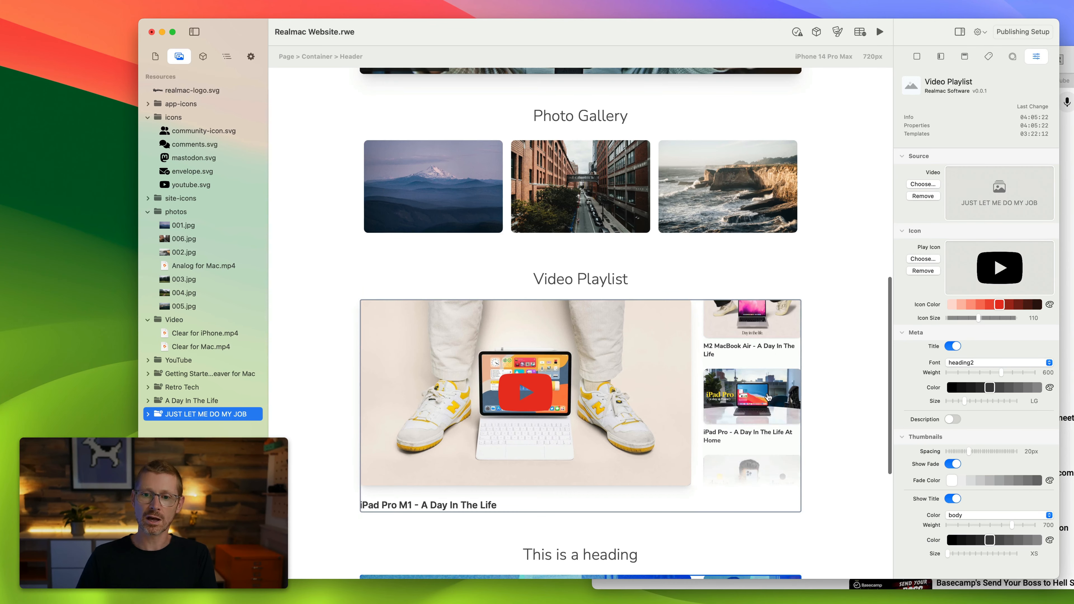
{"action": "scroll", "coordinate": [868, 414], "scroll_direction": "down", "scroll_amount": 10}
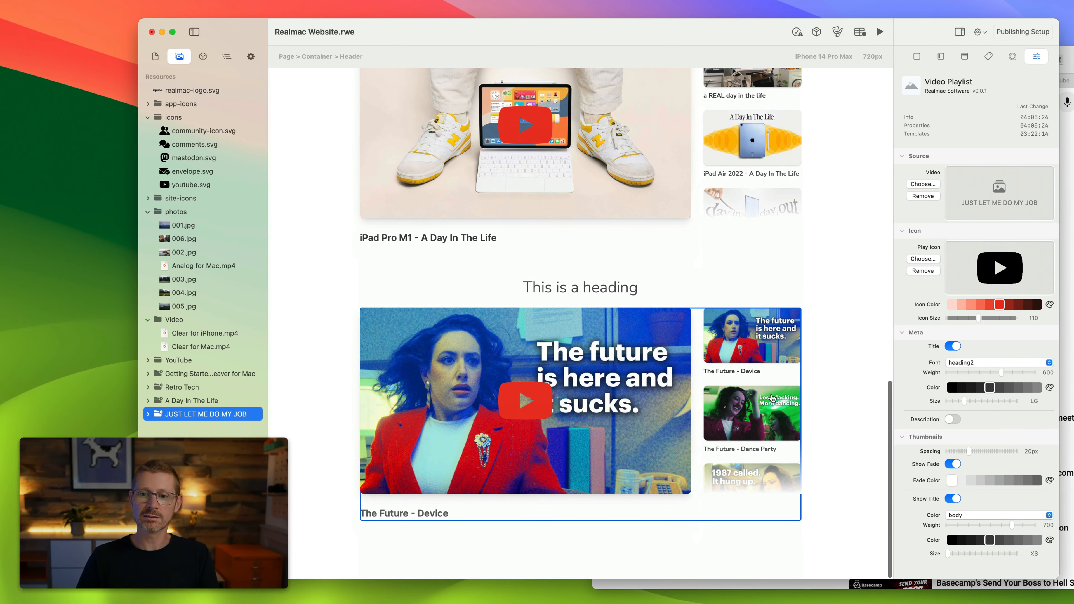
Preview the page, scroll through the playlists, and return to editing.
{"action": "left_click", "coordinate": [880, 33]}
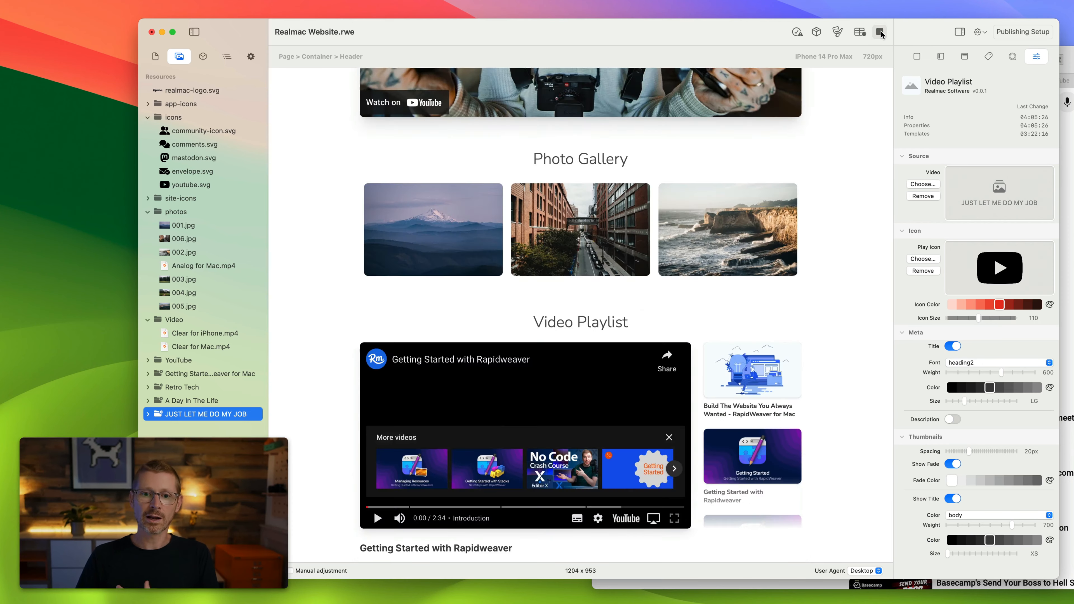
{"action": "scroll", "coordinate": [866, 279], "scroll_direction": "down", "scroll_amount": 15}
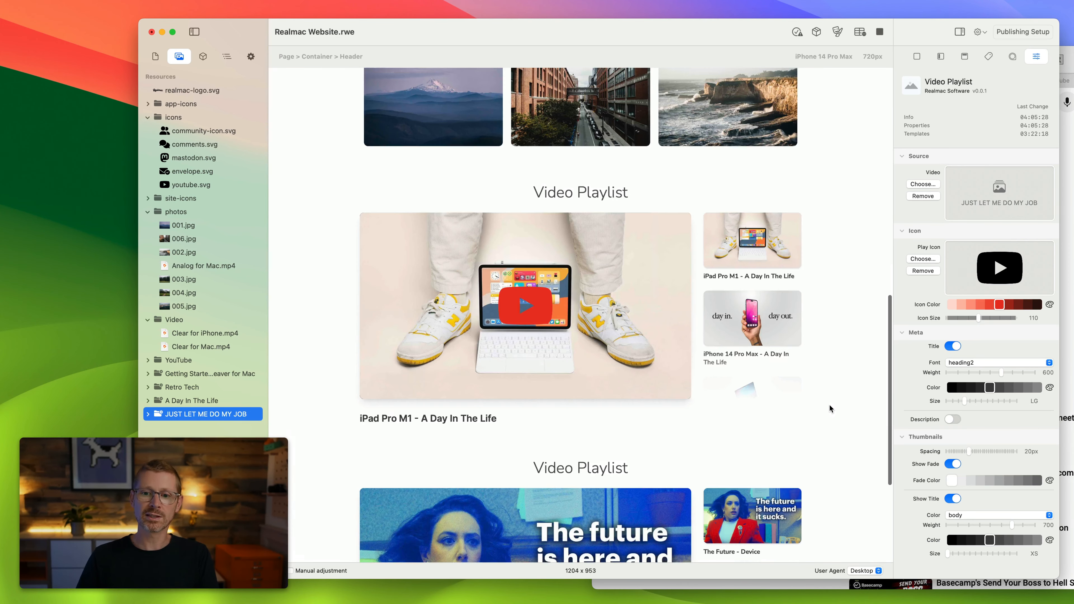
{"action": "left_click", "coordinate": [879, 30]}
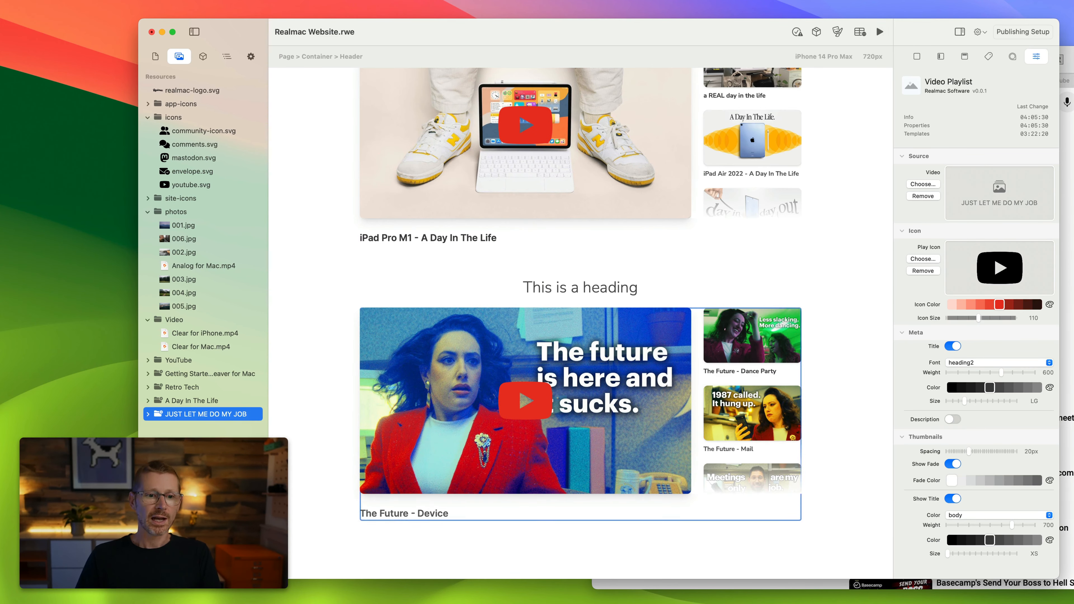
{"action": "scroll", "coordinate": [820, 493], "scroll_direction": "up", "scroll_amount": 5}
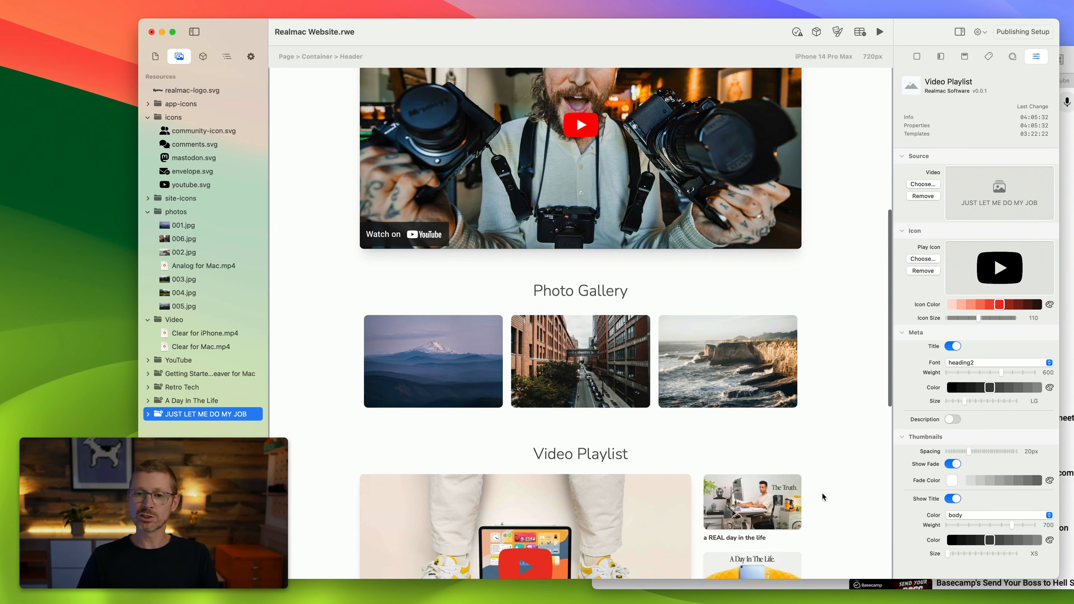